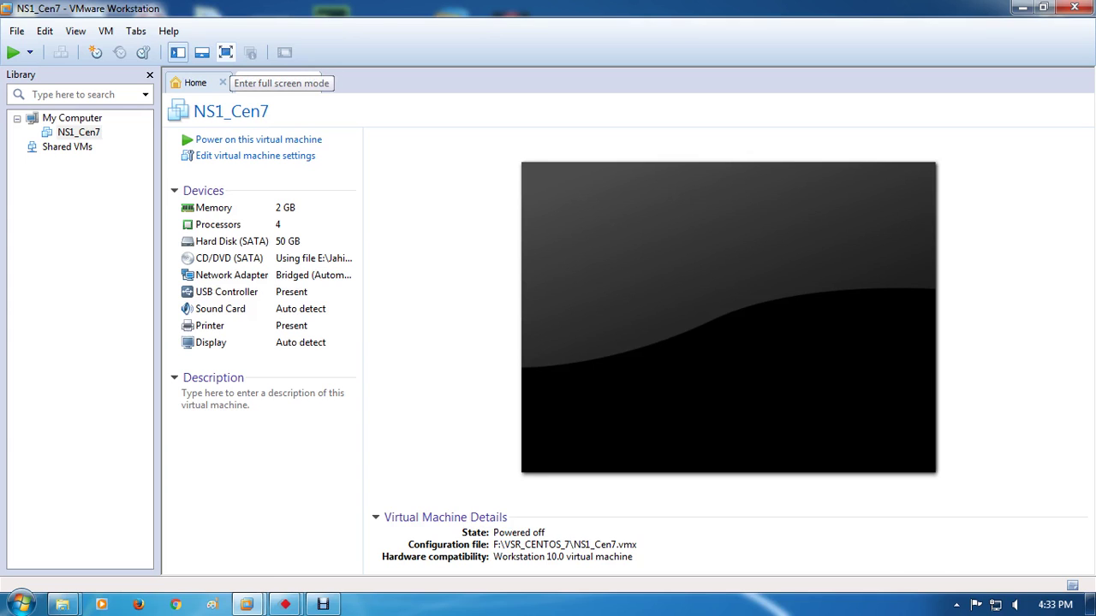
# Switch the NS1_Cen7 virtual machine view to full screen mode
pyautogui.click(226, 52)
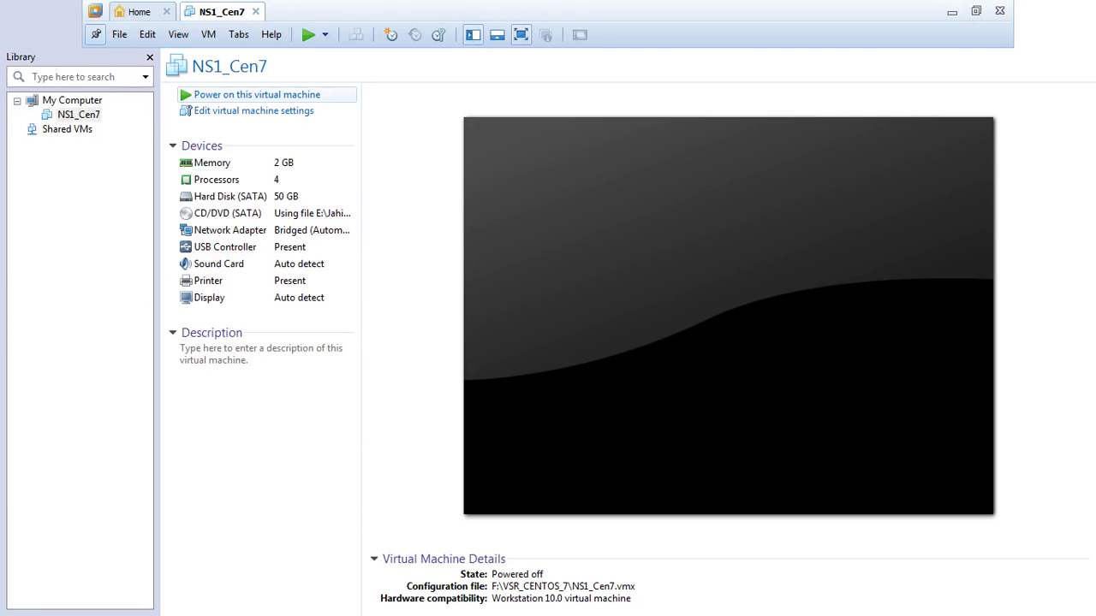
# Power on NS1_Cen7, let the full-screen toolbar auto-hide, and turn off the removable devices hint
pyautogui.click(257, 95)
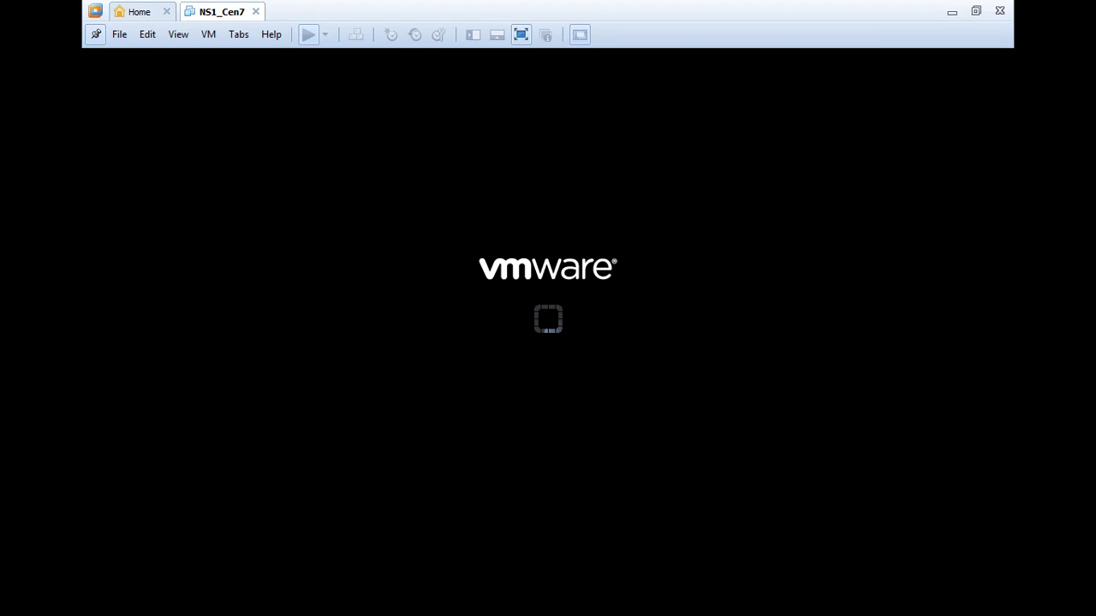
pyautogui.click(95, 34)
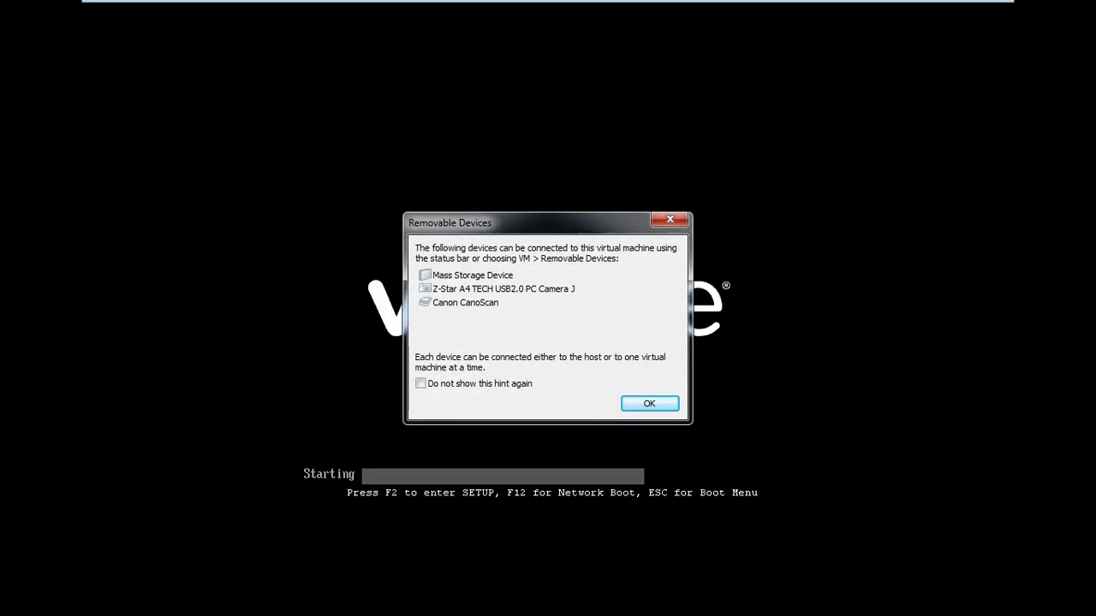
pyautogui.click(421, 384)
# Dismiss the hint and start the Install CentOS 7 entry from the boot menu
pyautogui.press('Return')
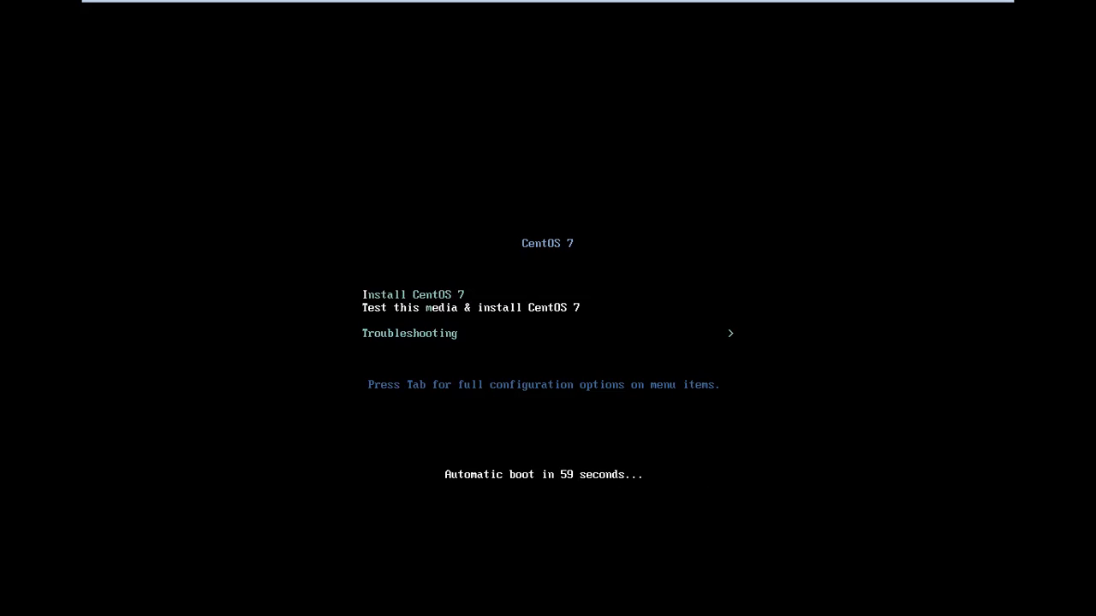
pyautogui.click(549, 8)
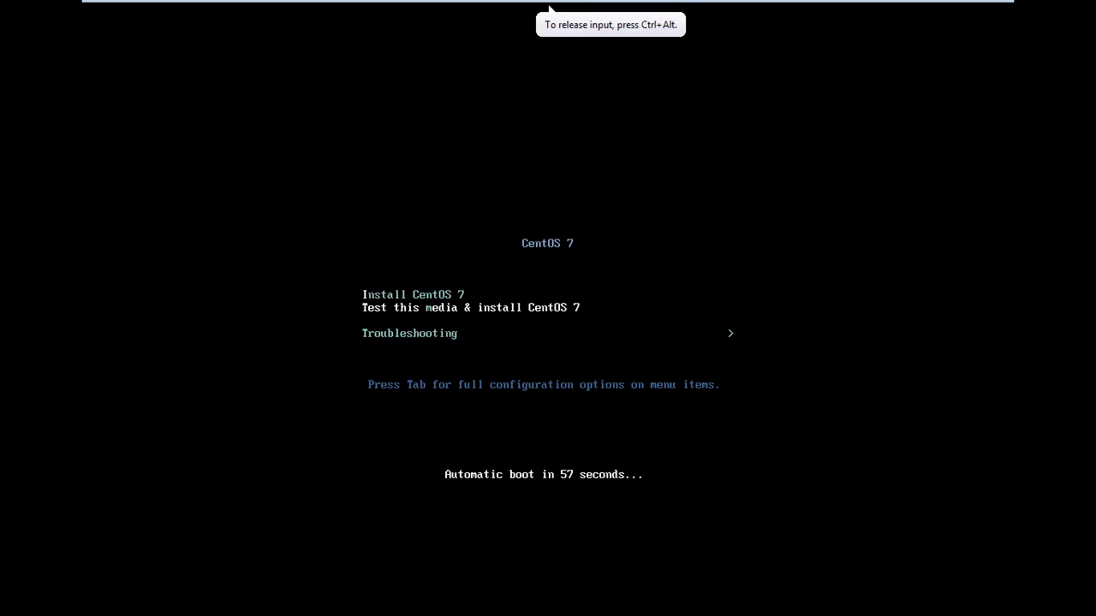
pyautogui.press('Up')
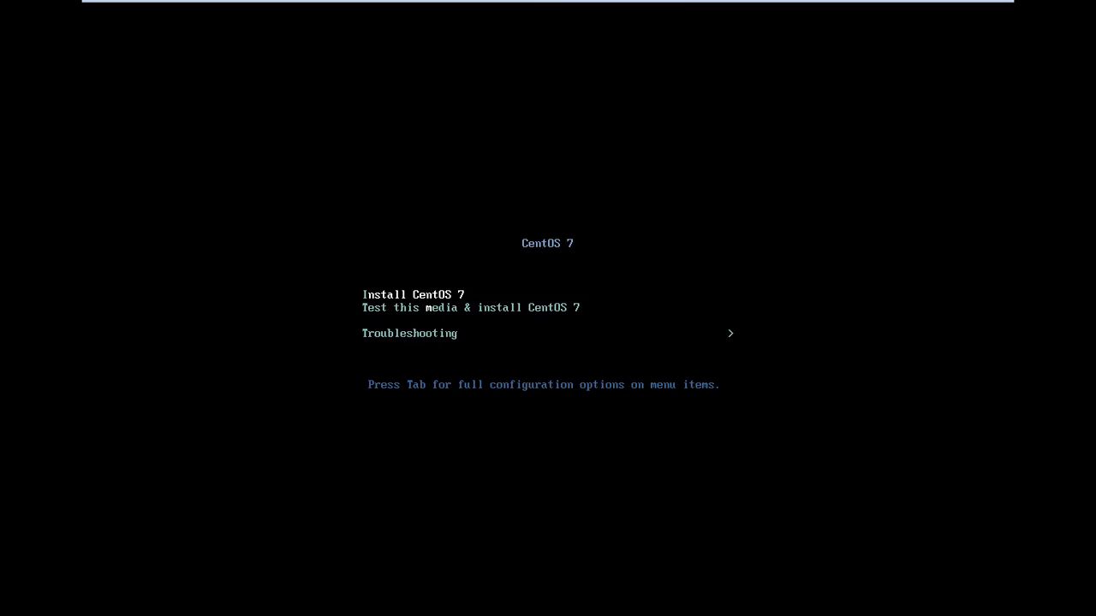
pyautogui.press('Down')
pyautogui.press('Up')
pyautogui.press('Down')
pyautogui.press('Up')
pyautogui.press('Down')
pyautogui.press('Down')
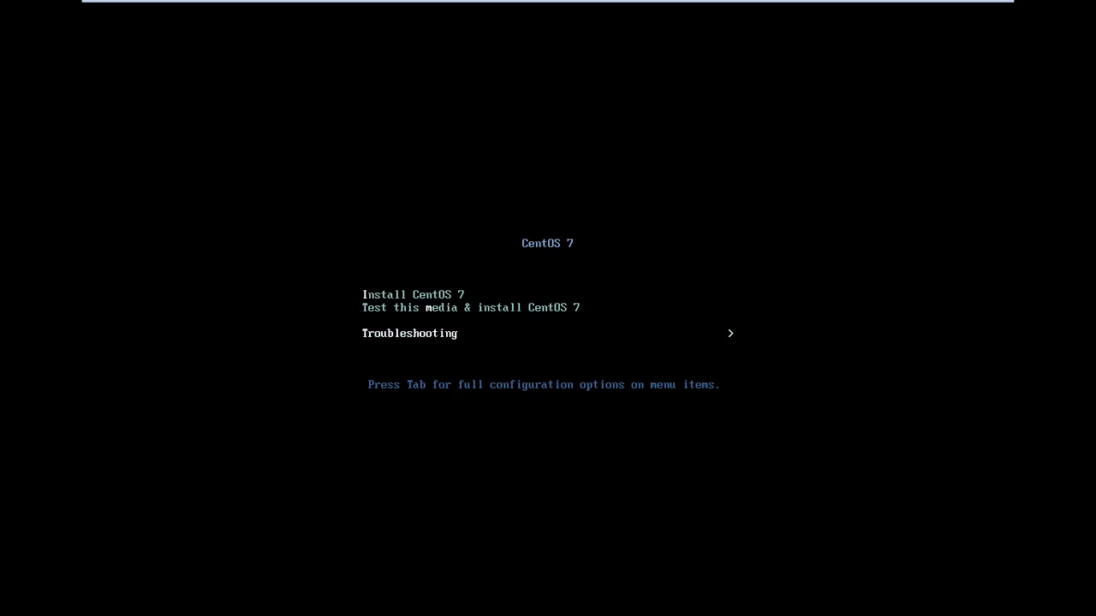
pyautogui.press('Up')
pyautogui.press('Up')
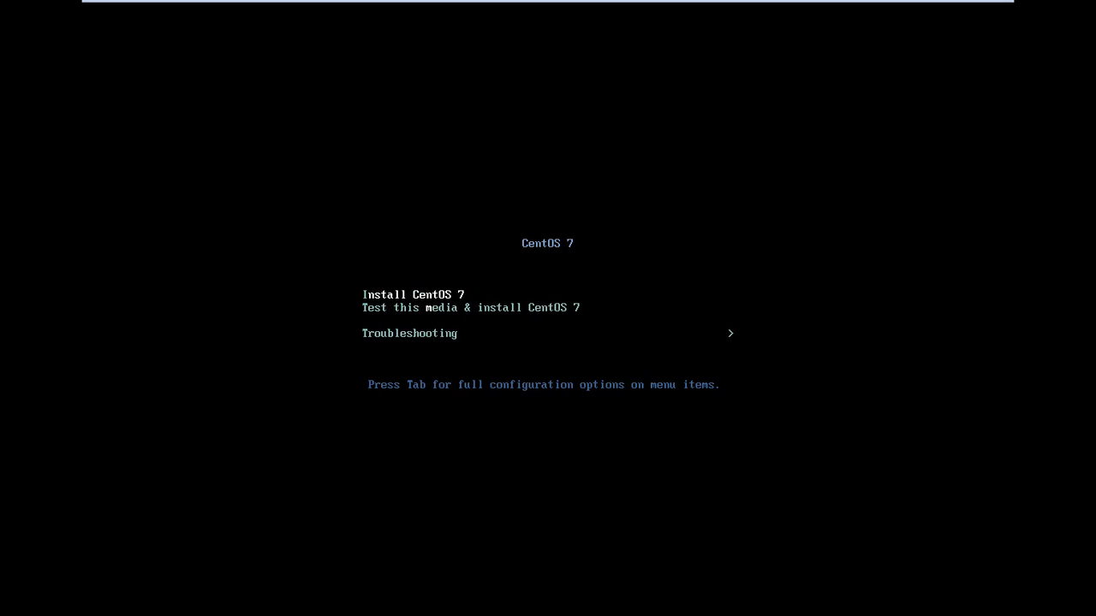
pyautogui.press('Escape')
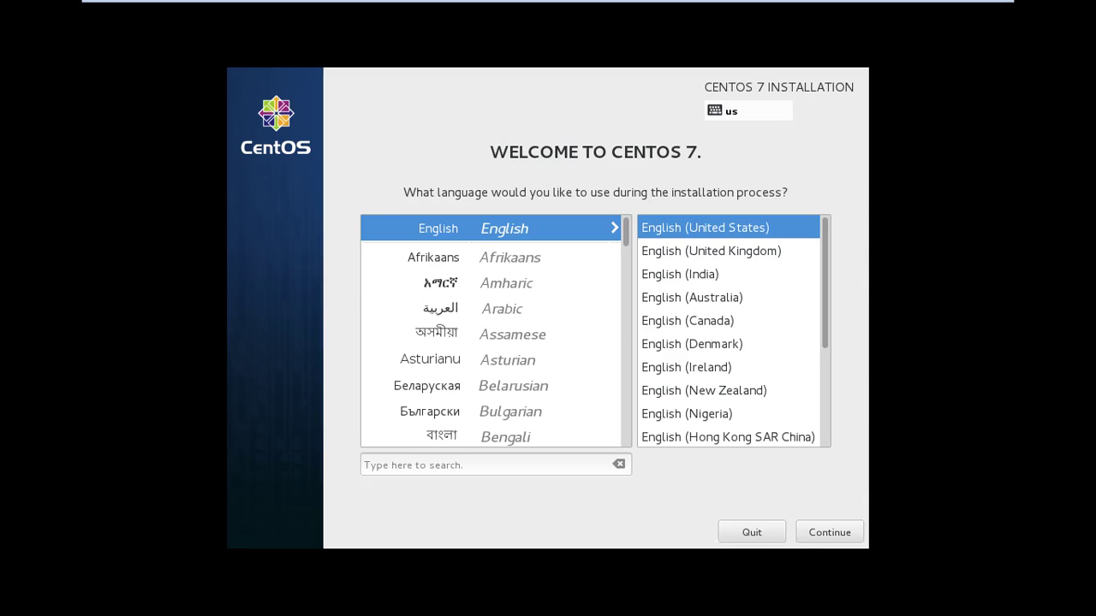
# Continue past the welcome screen with English (United States) as the installation language
pyautogui.press('Return')
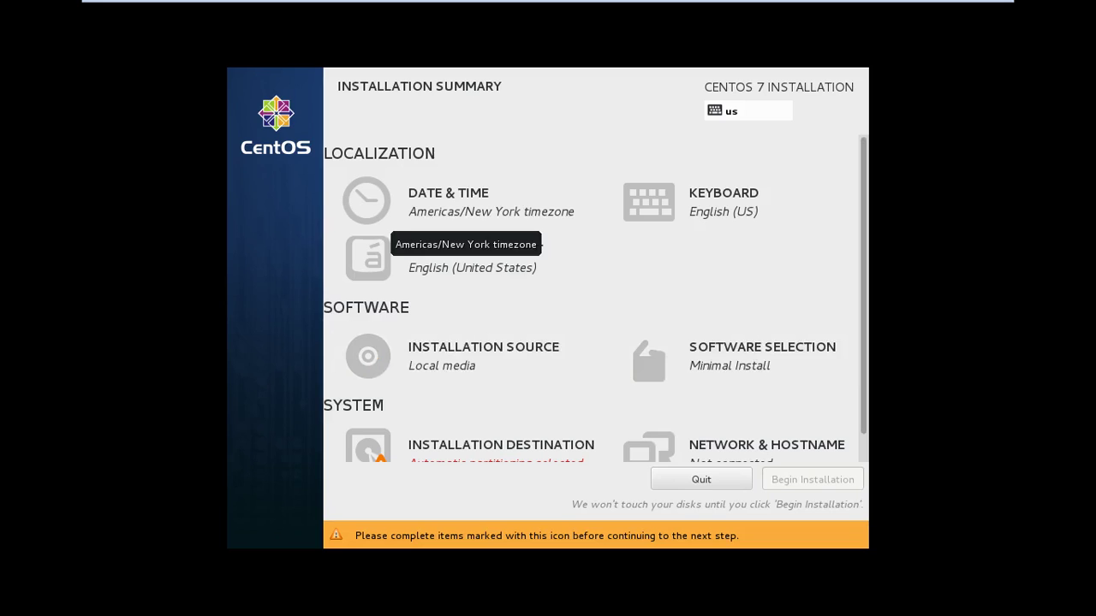
# Set the time zone to Asia/Dhaka and switch the clock to AM/PM format
pyautogui.click(463, 215)
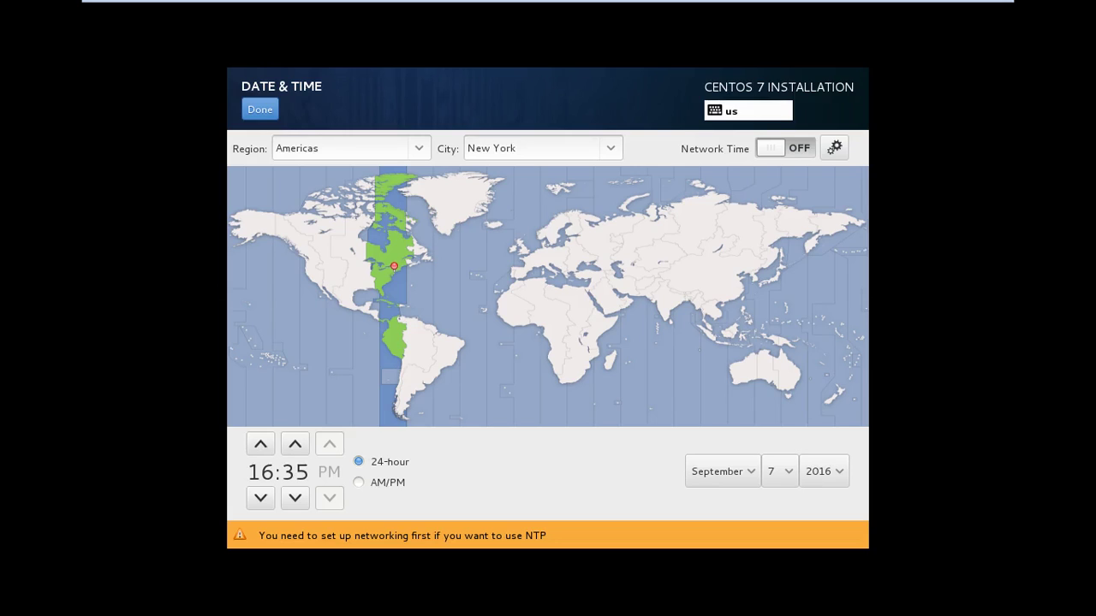
pyautogui.click(687, 296)
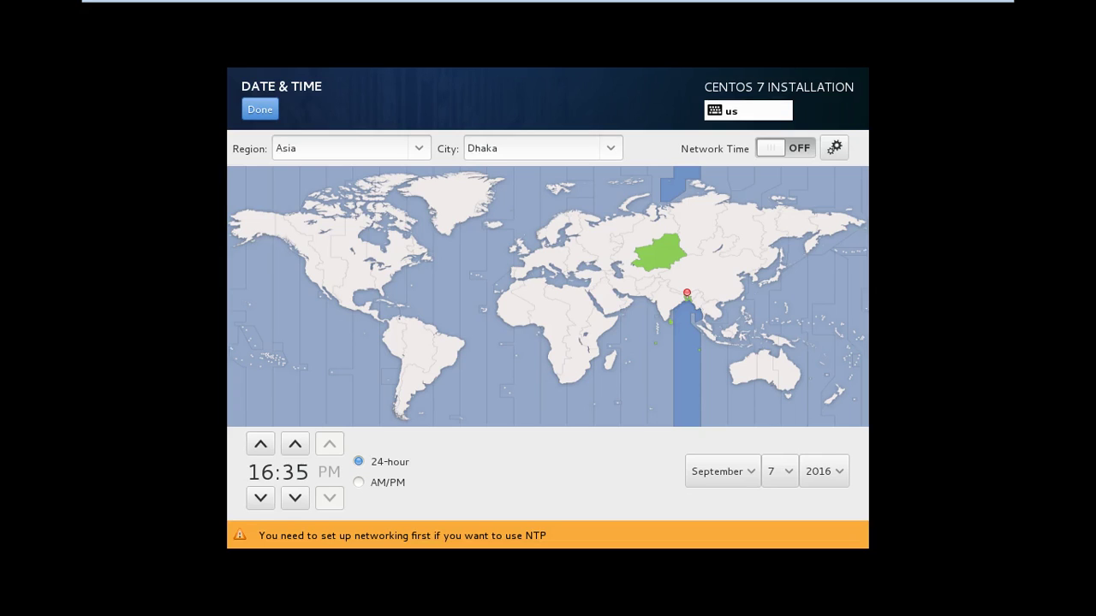
pyautogui.click(259, 108)
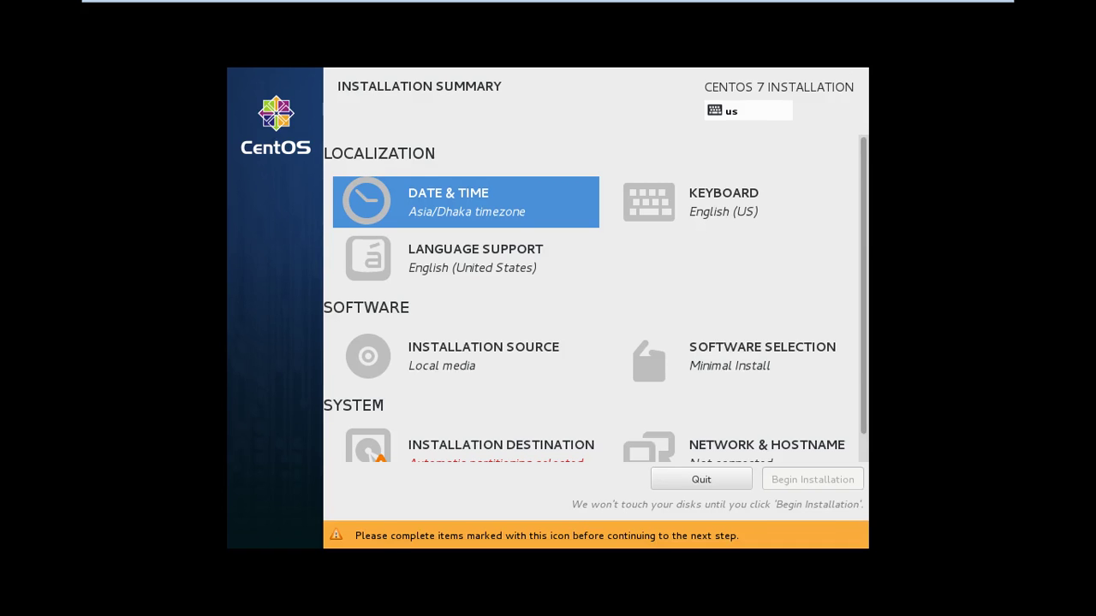
pyautogui.press('Return')
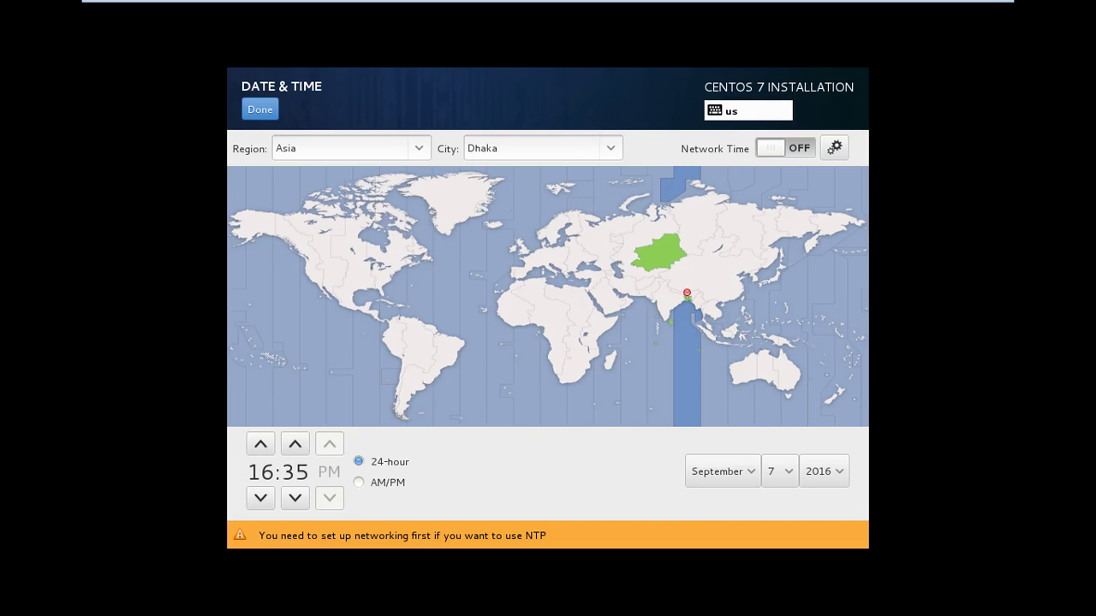
pyautogui.click(359, 482)
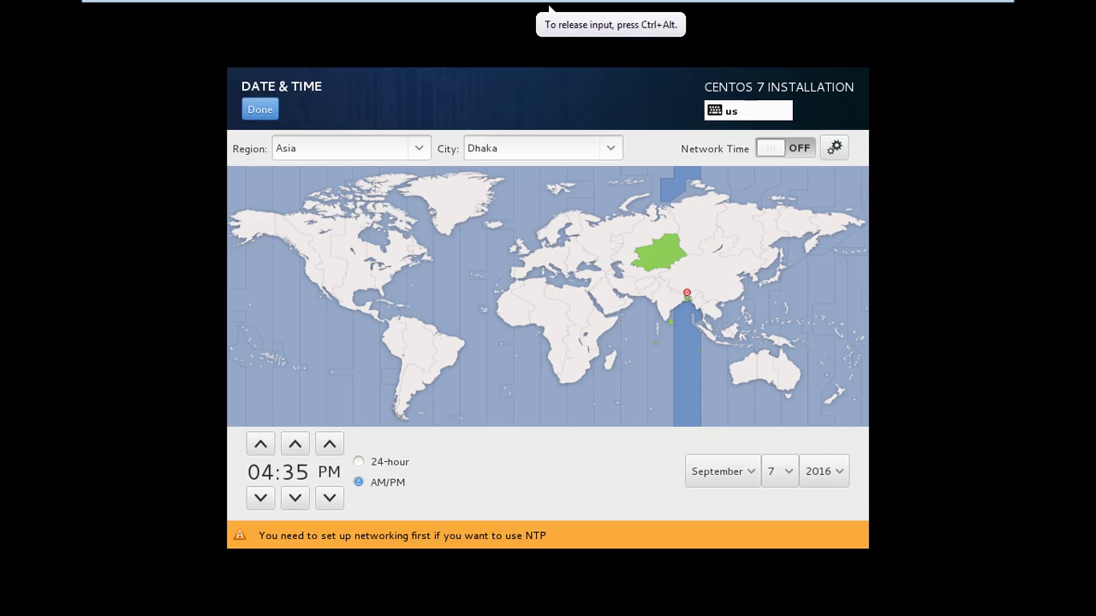
pyautogui.click(259, 108)
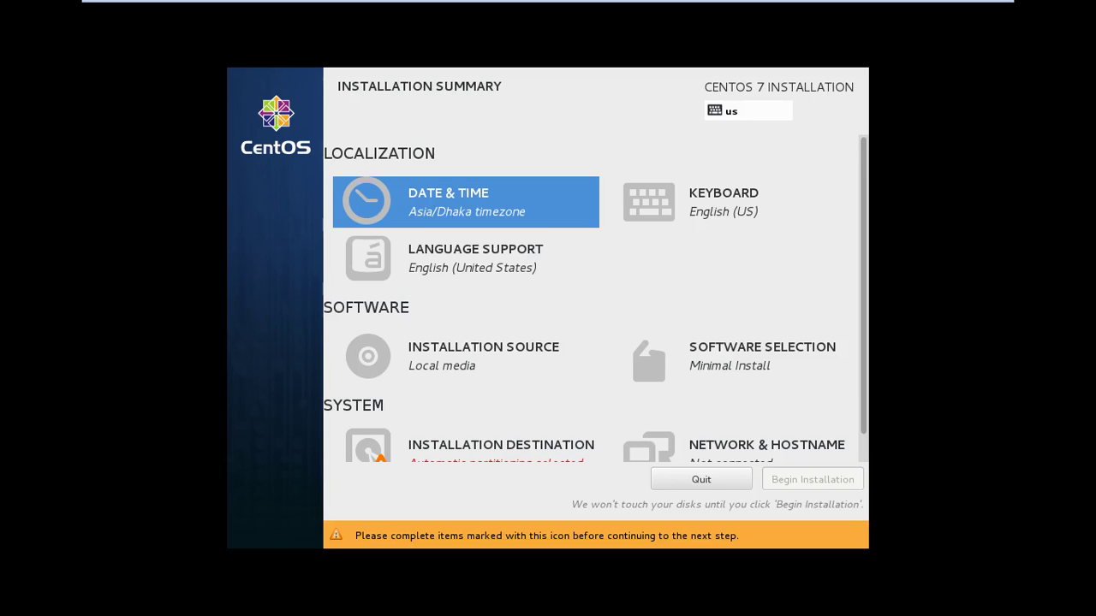
# Scroll the installation summary down and open Software Selection
pyautogui.scroll(-1, 595, 300)
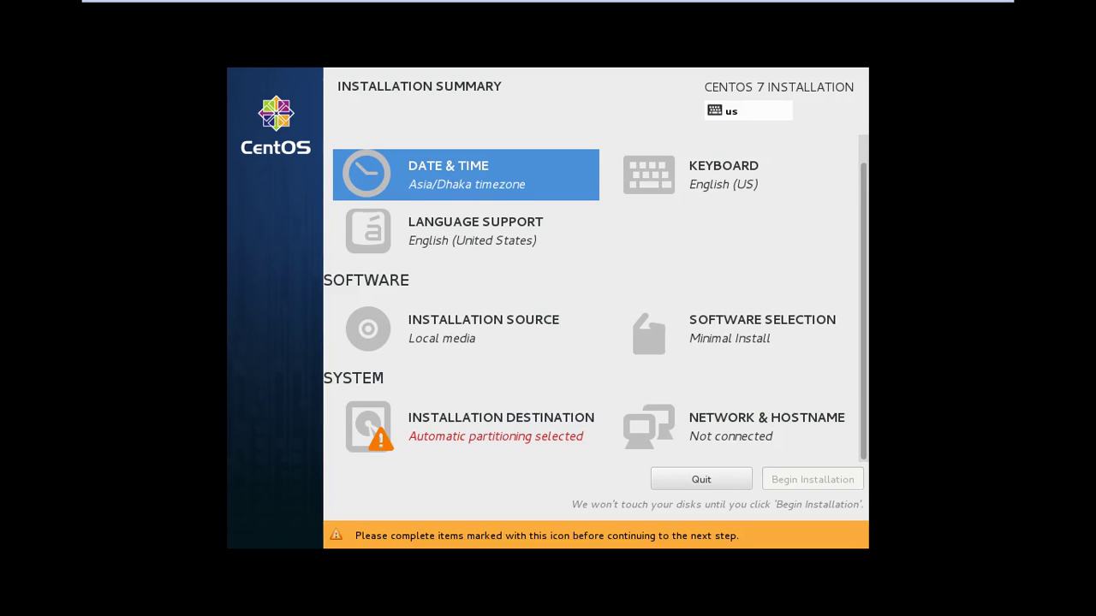
pyautogui.click(762, 329)
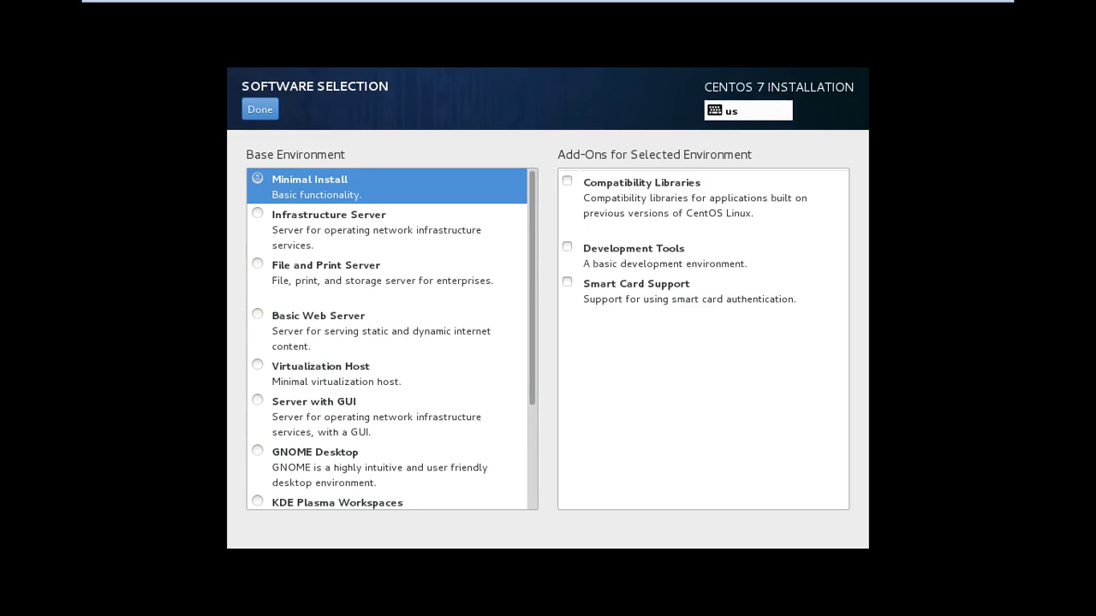
# Choose Server with GUI instead of Minimal Install as the base environment
pyautogui.scroll(-4, 391, 339)
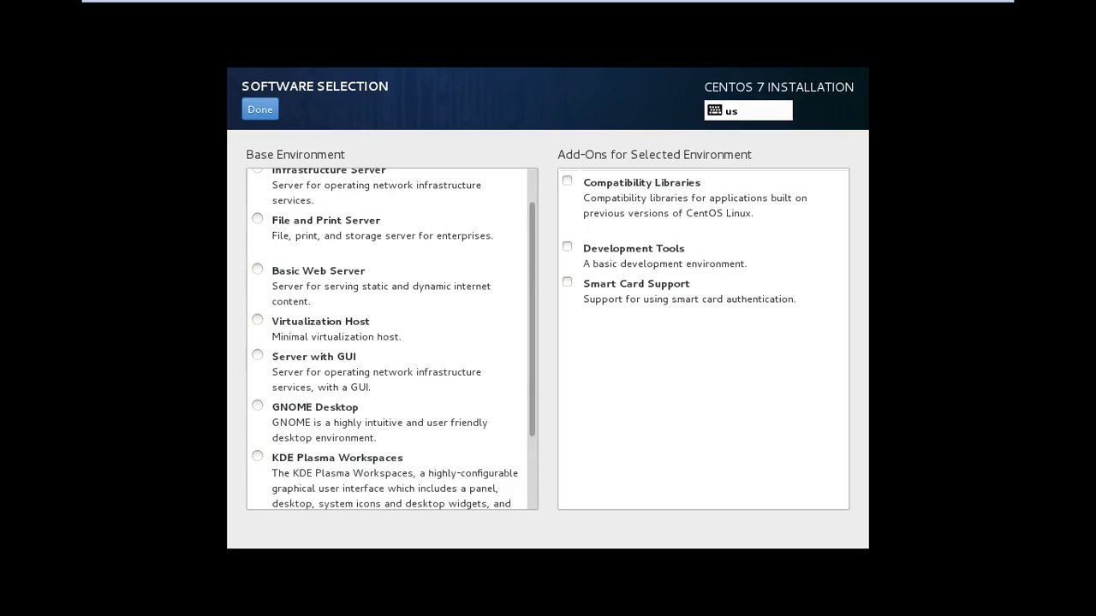
pyautogui.scroll(3, 392, 339)
pyautogui.scroll(2, 391, 339)
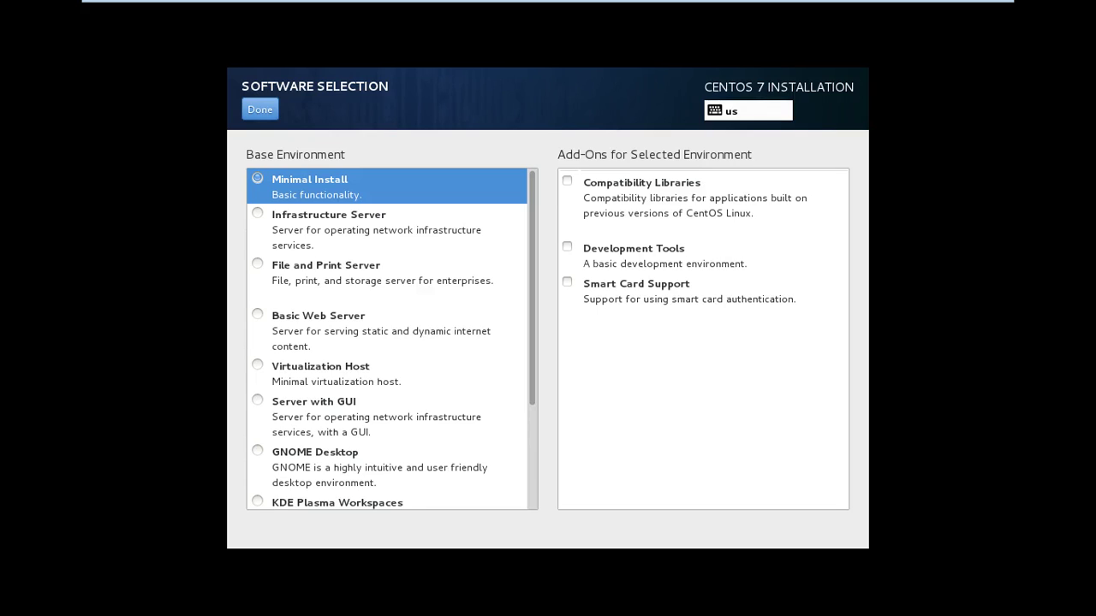
pyautogui.click(260, 109)
pyautogui.click(314, 401)
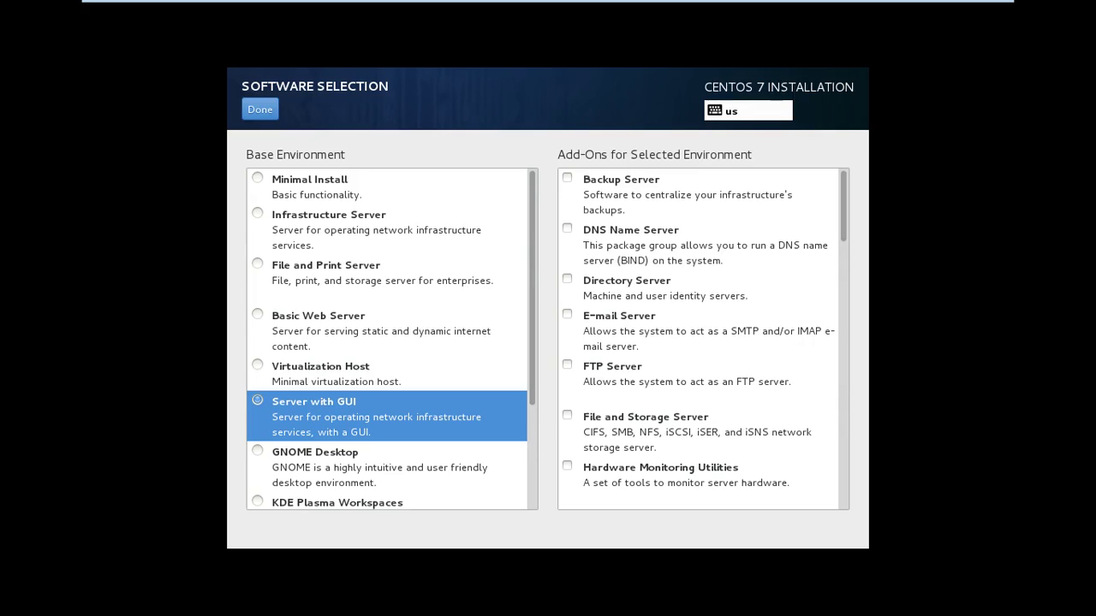
# Keep Server with GUI and tick the Backup Server, E-mail Server and DNS Name Server add-ons
pyautogui.click(315, 459)
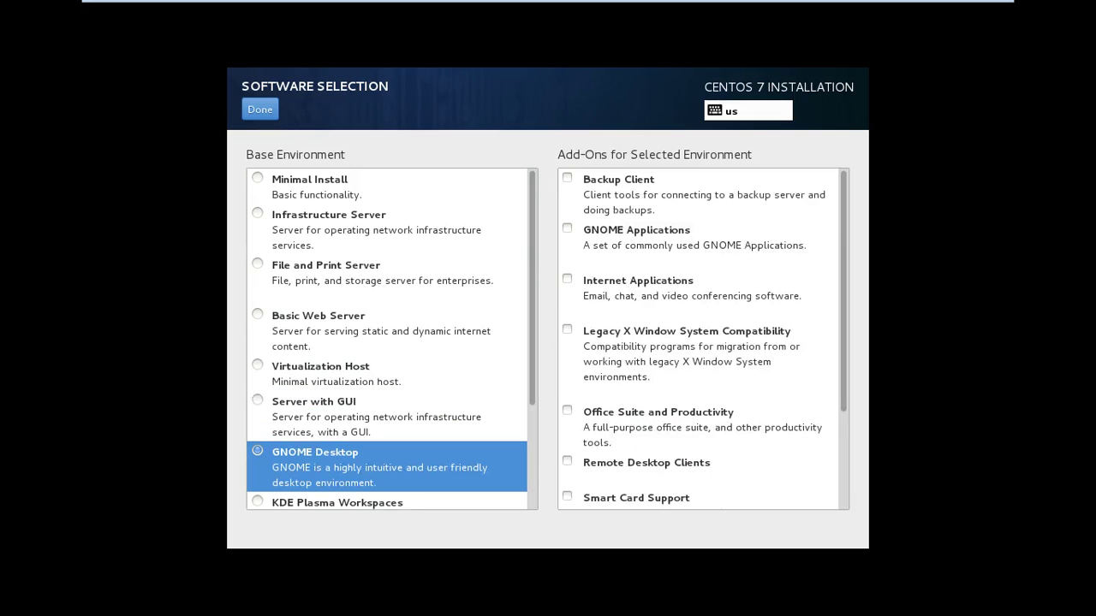
pyautogui.click(313, 409)
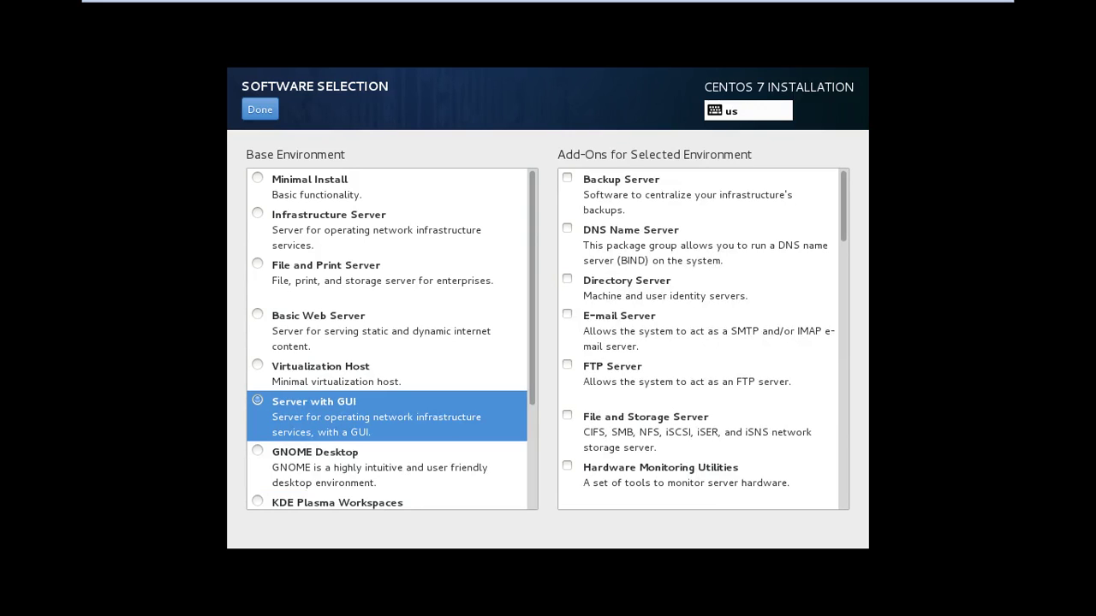
pyautogui.scroll(-8, 703, 339)
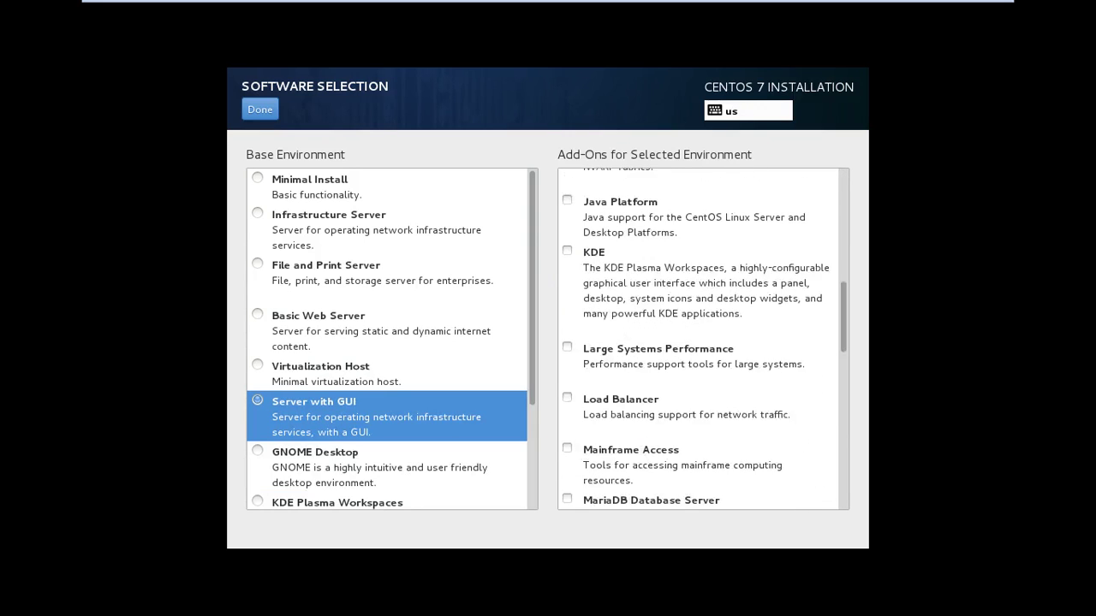
pyautogui.scroll(8, 703, 339)
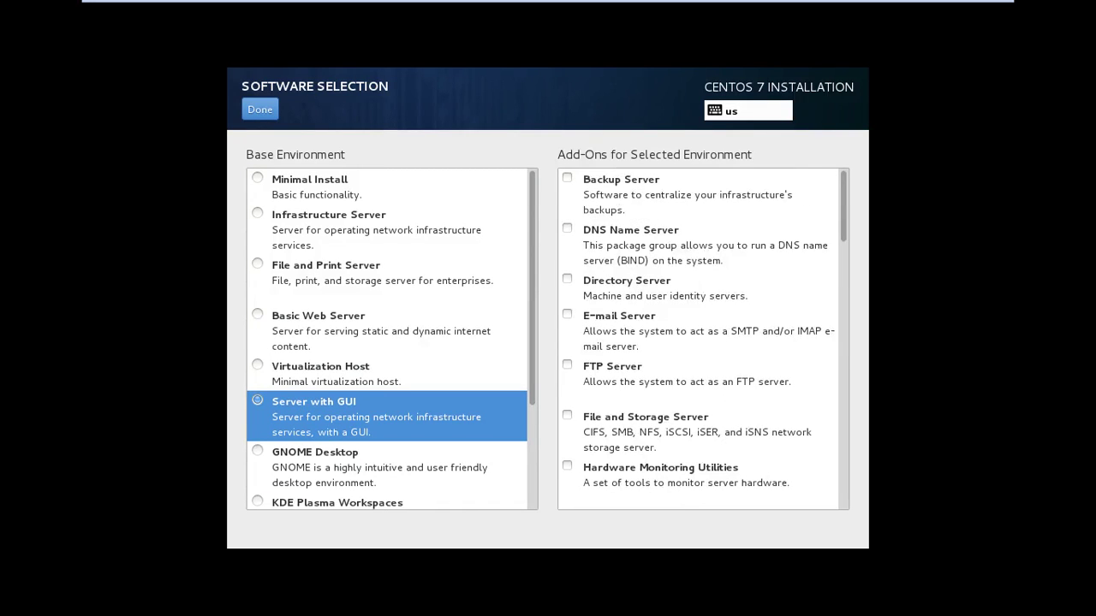
pyautogui.click(567, 178)
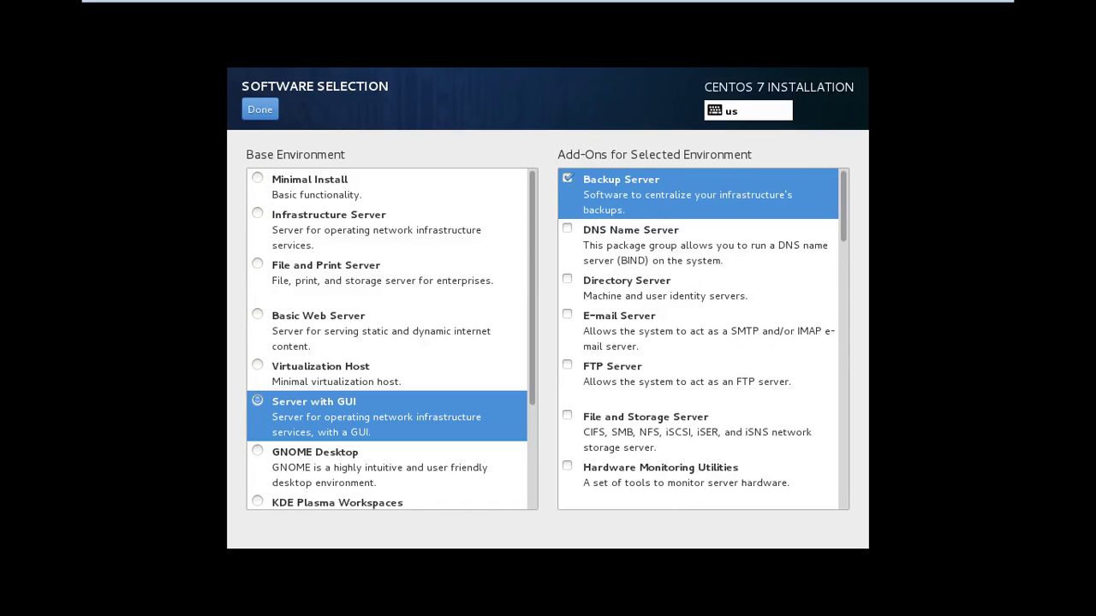
pyautogui.click(567, 315)
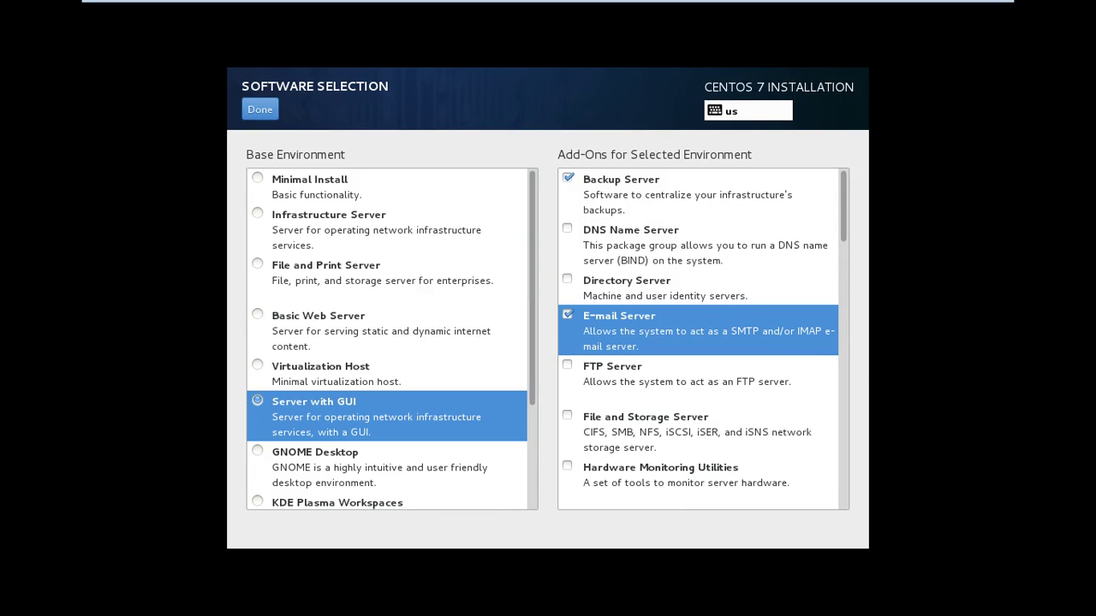
pyautogui.click(567, 228)
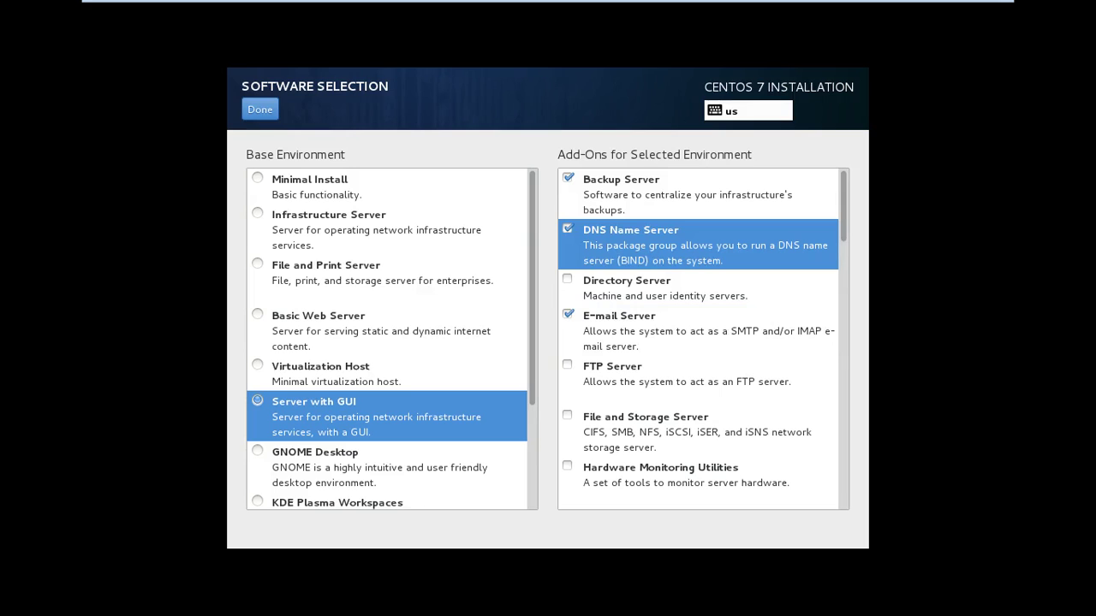
# Tick MariaDB Database Server and another add-on further down the list
pyautogui.scroll(-1, 703, 339)
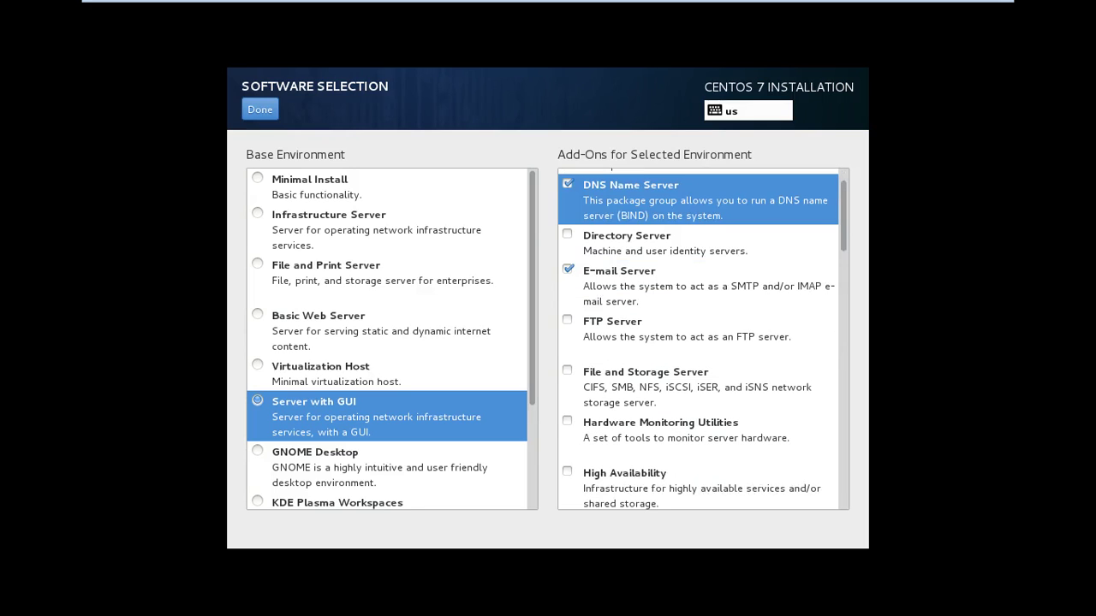
pyautogui.scroll(-9, 703, 339)
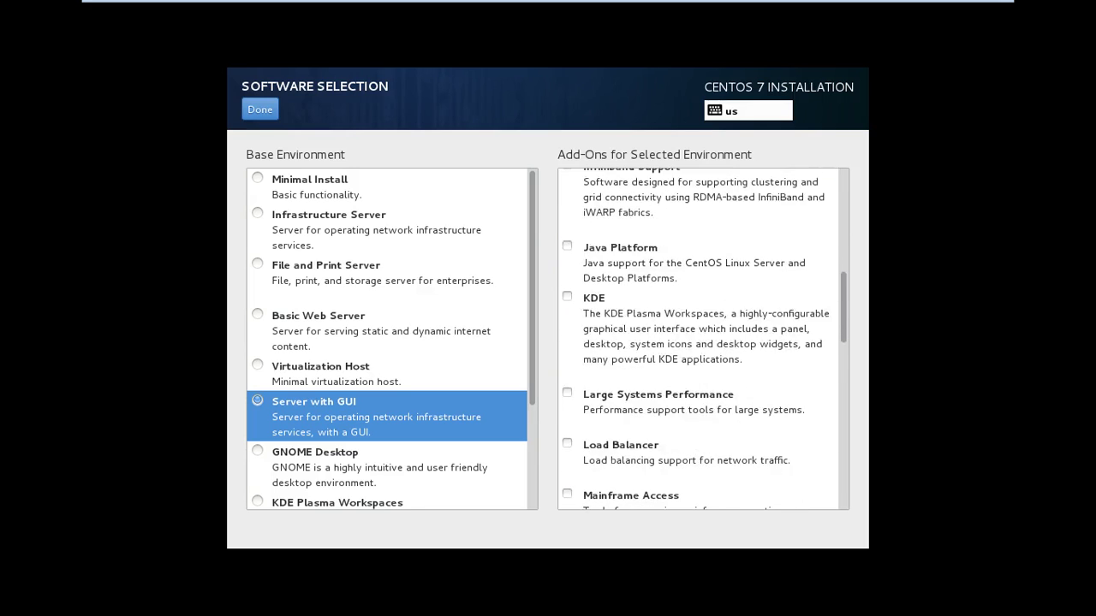
pyautogui.scroll(-4, 702, 340)
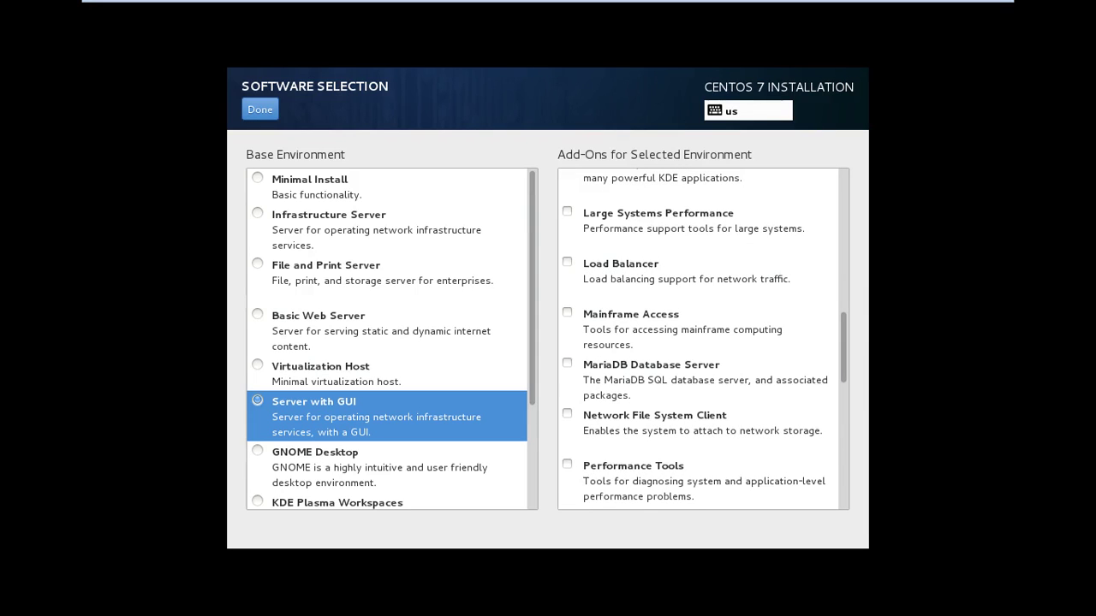
pyautogui.click(567, 363)
pyautogui.scroll(-4, 703, 339)
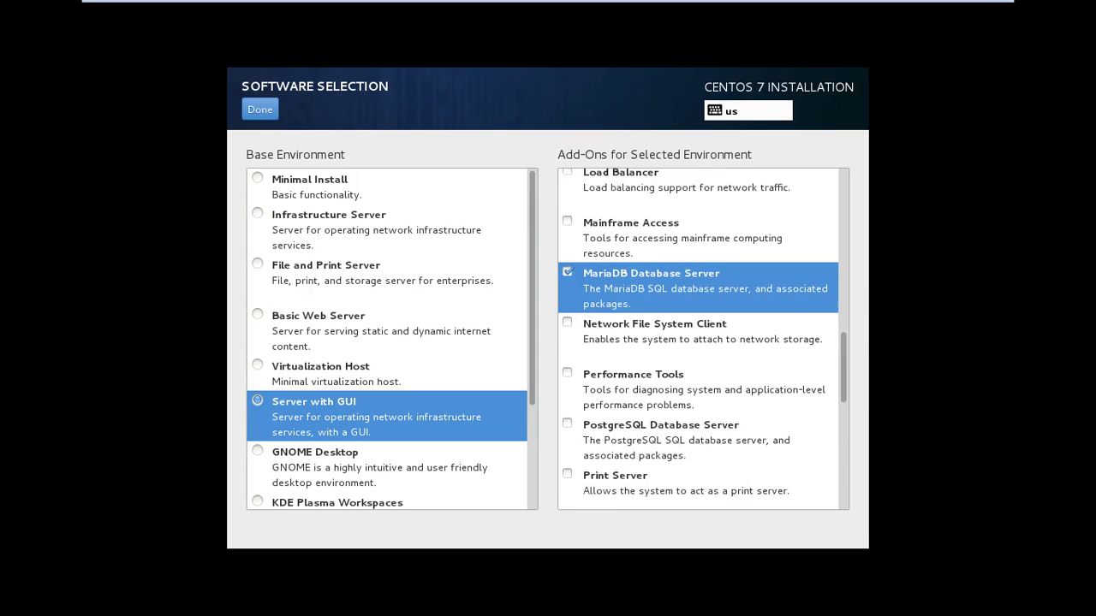
pyautogui.scroll(-2, 703, 339)
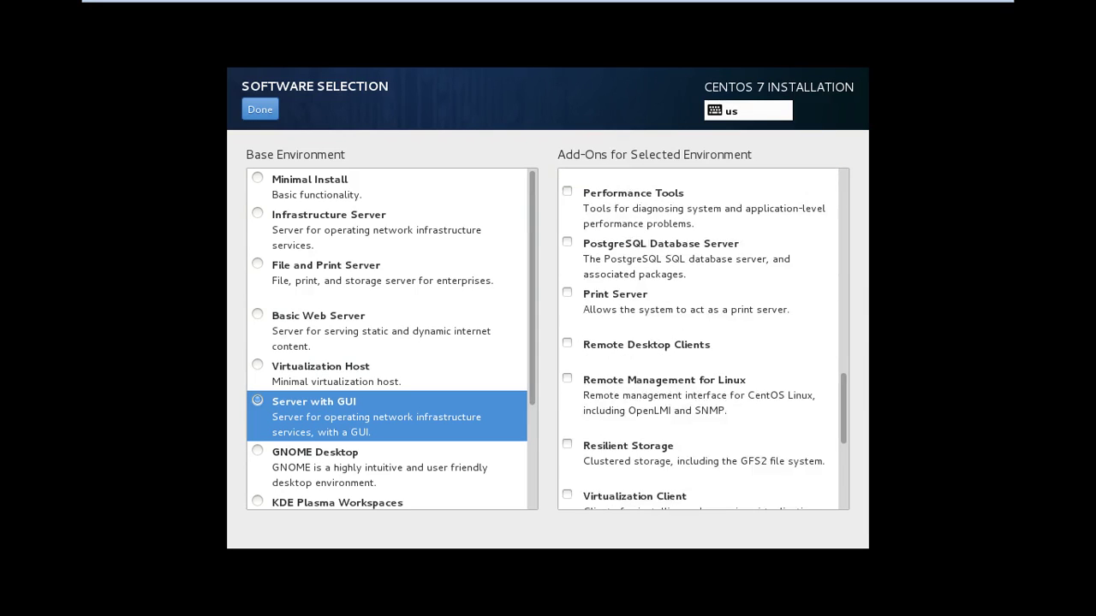
pyautogui.click(567, 294)
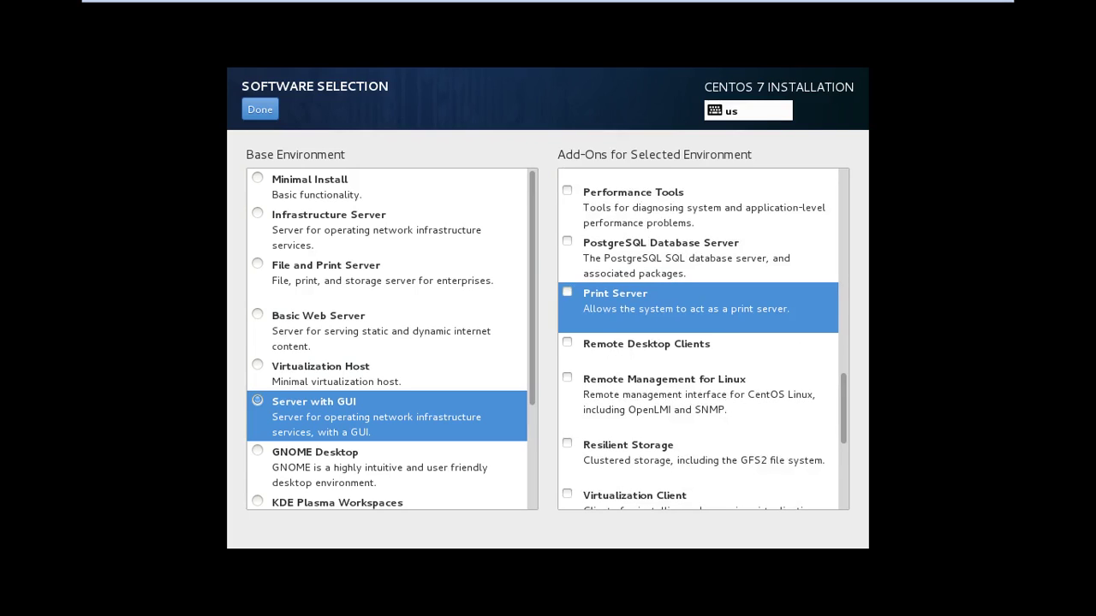
# Tick the Remote Desktop Clients and Remote Management for Linux add-ons
pyautogui.scroll(-1, 703, 339)
pyautogui.scroll(-1, 703, 339)
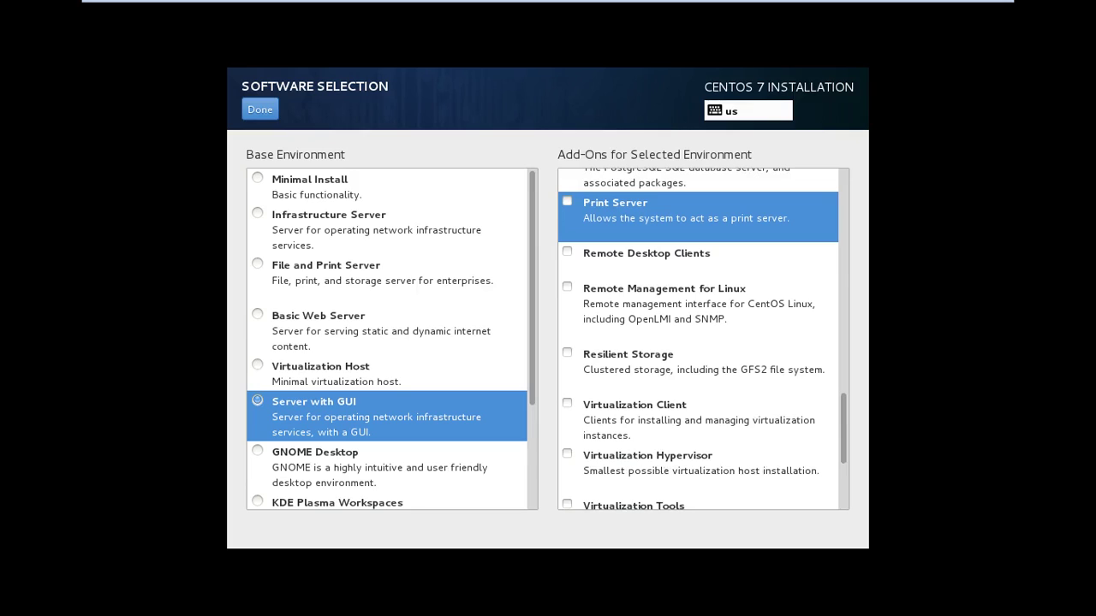
pyautogui.click(647, 257)
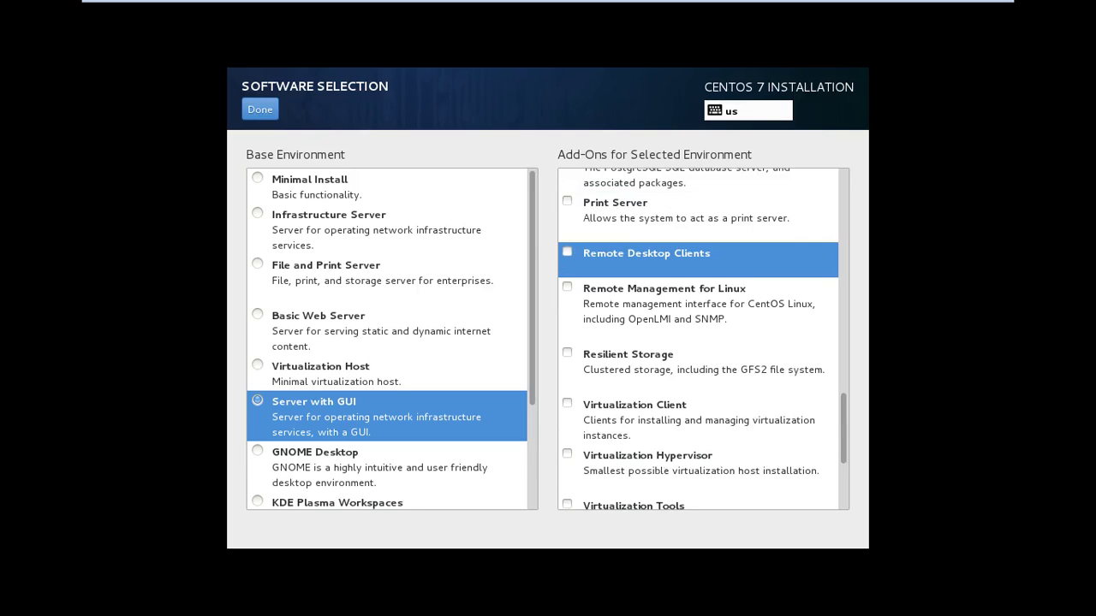
pyautogui.press('space')
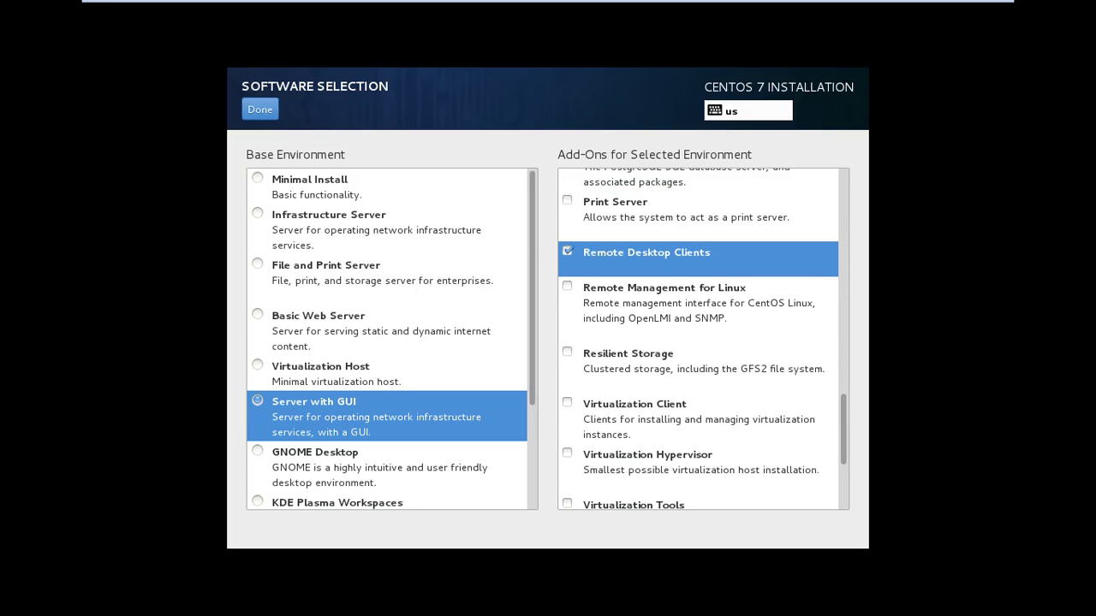
pyautogui.click(567, 287)
pyautogui.scroll(-5, 698, 339)
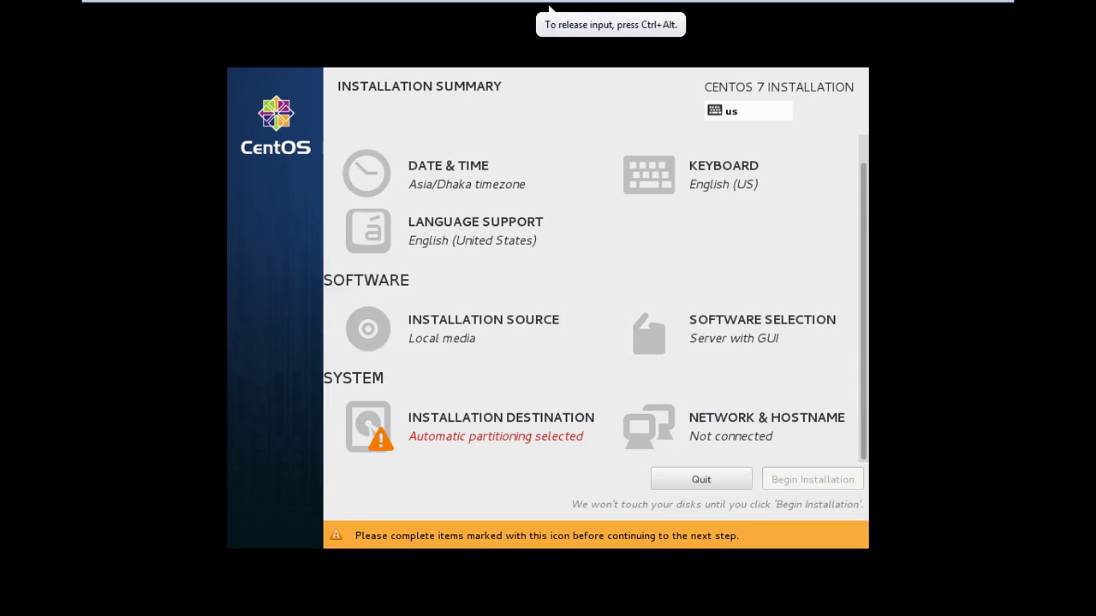
# Recheck the Date & Time and Software Selection settings, confirming each with Done
pyautogui.press('Return')
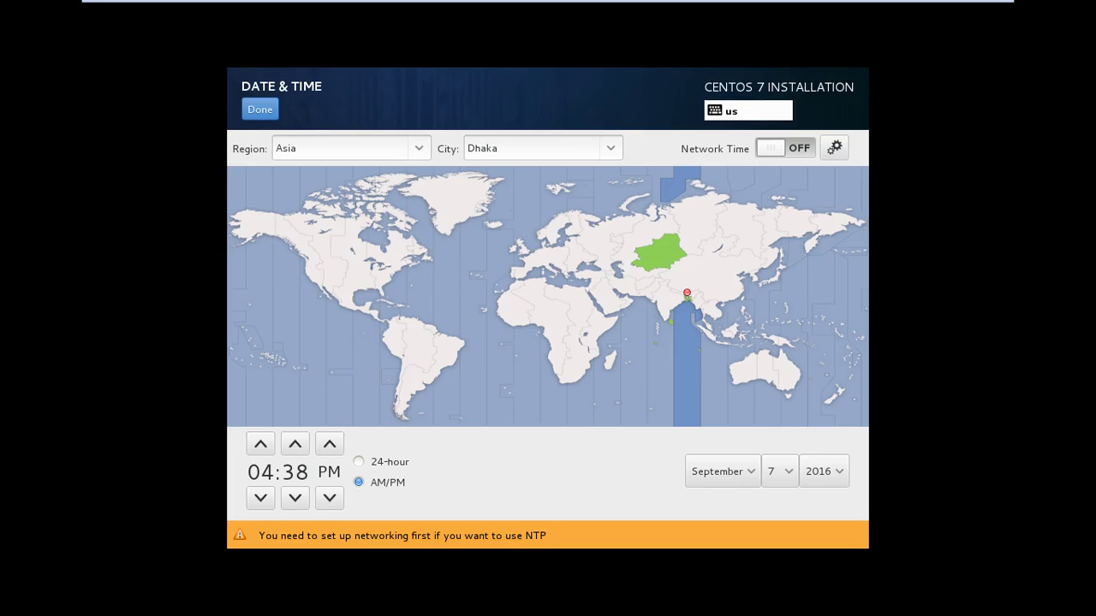
pyautogui.hotkey('alt', 'd')
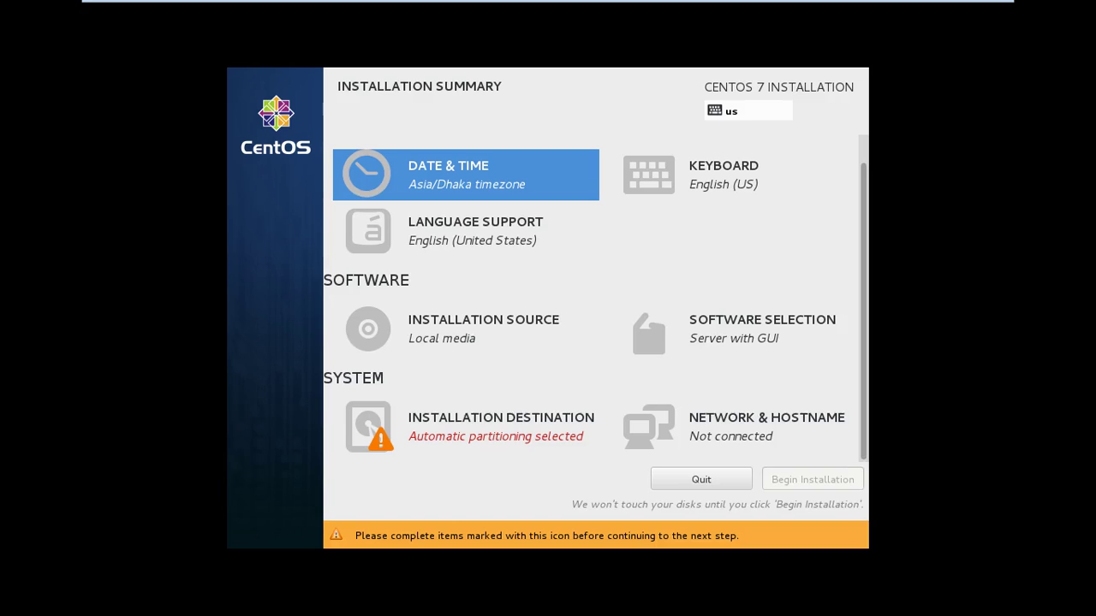
pyautogui.hotkey('alt', 's')
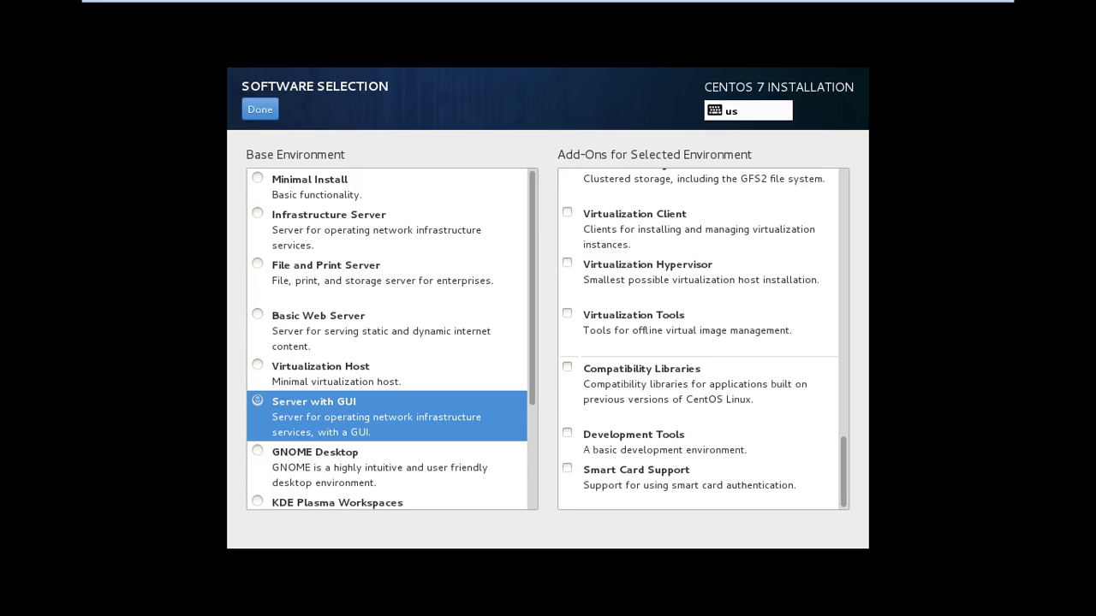
pyautogui.hotkey('alt', 'd')
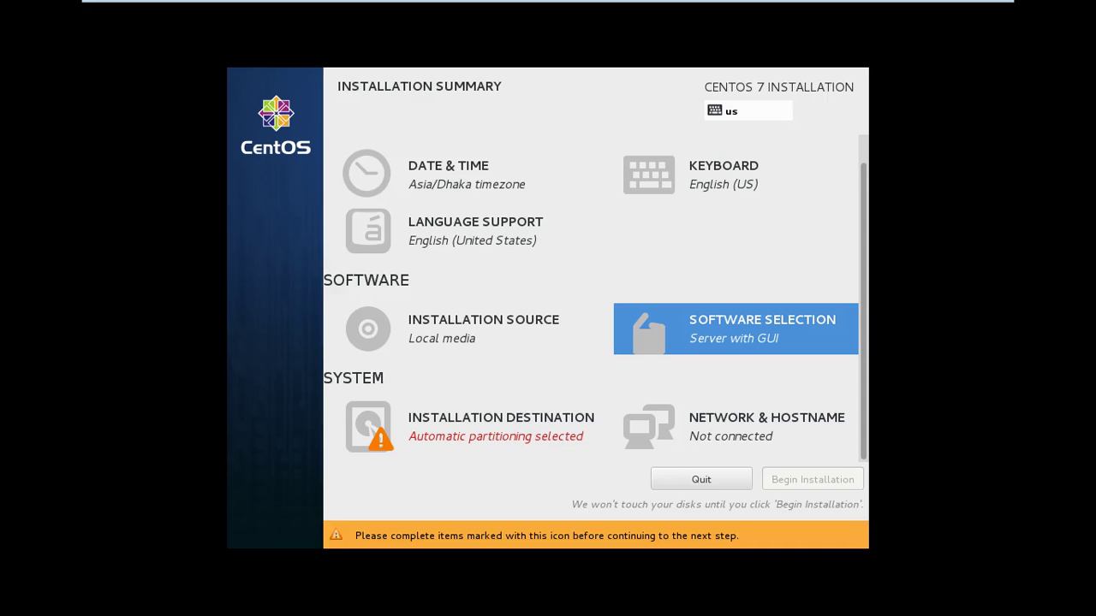
pyautogui.hotkey('alt', 's')
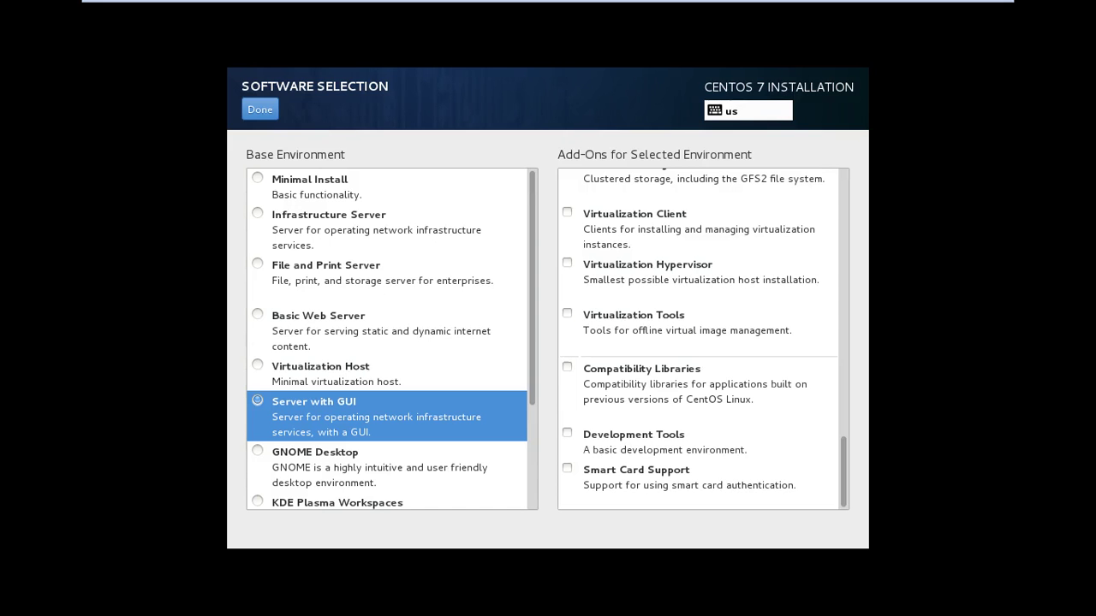
pyautogui.scroll(5, 703, 339)
pyautogui.hotkey('alt', 'd')
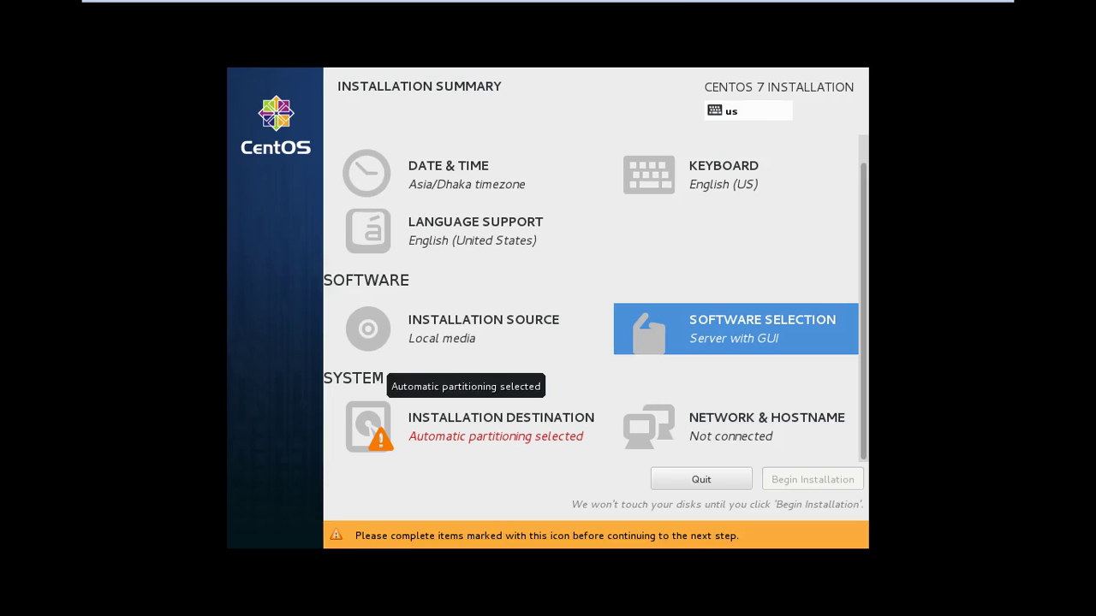
# Select 'I will configure partitioning' for the 51.2 GB sda disk and confirm with Done
pyautogui.click(369, 426)
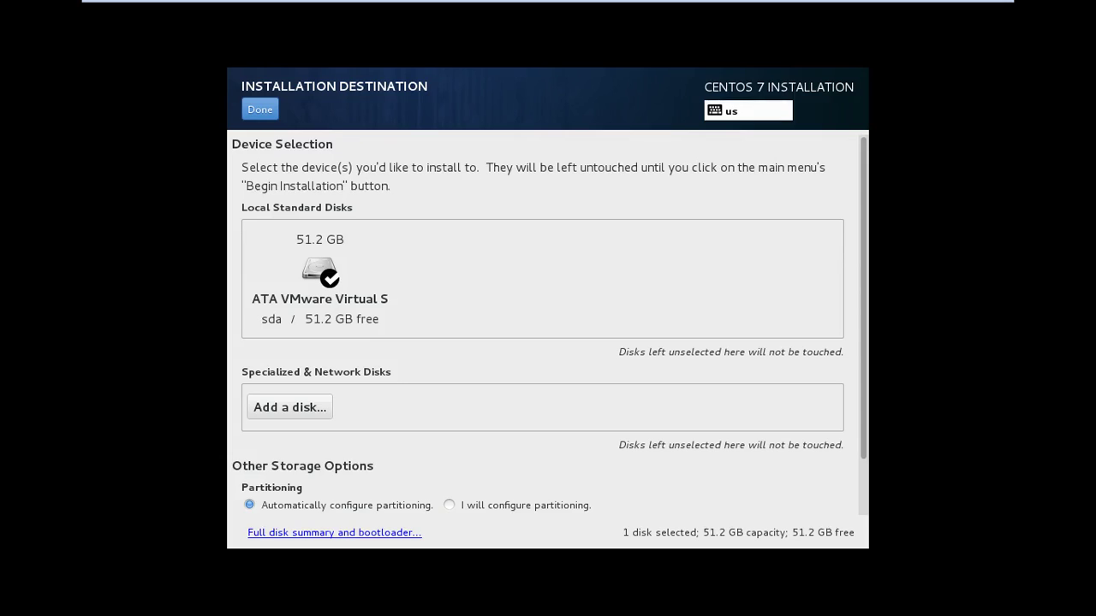
pyautogui.click(449, 505)
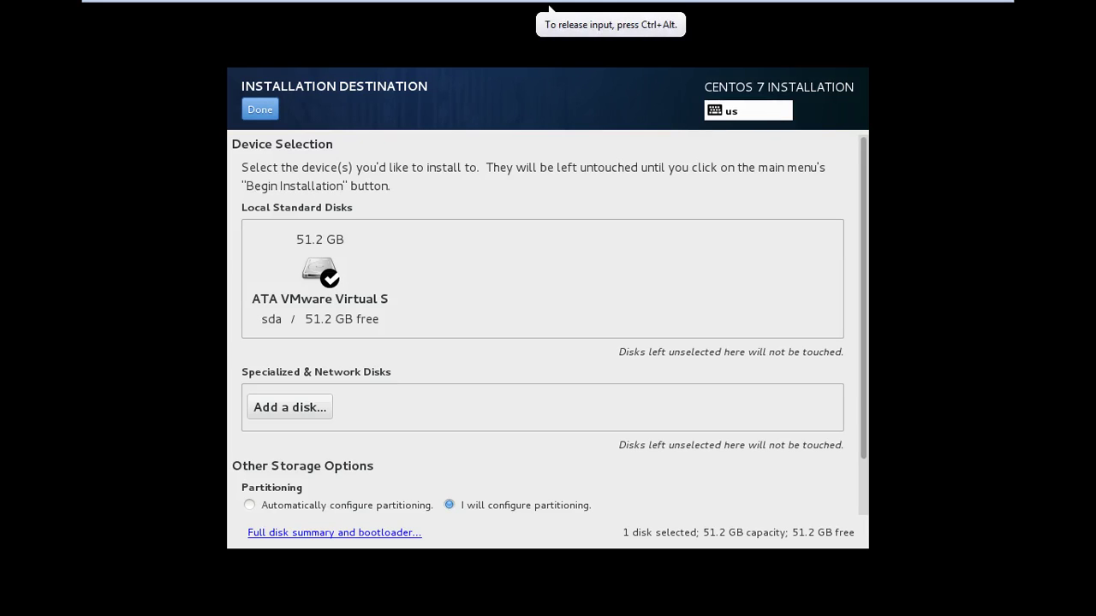
pyautogui.click(259, 110)
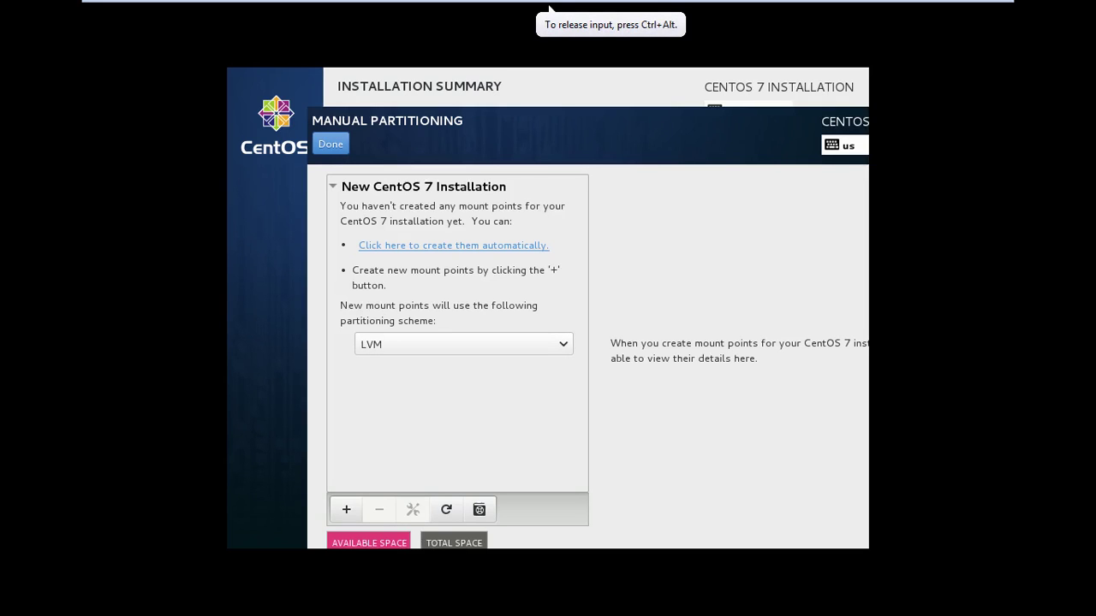
pyautogui.press('Up')
pyautogui.press('Up')
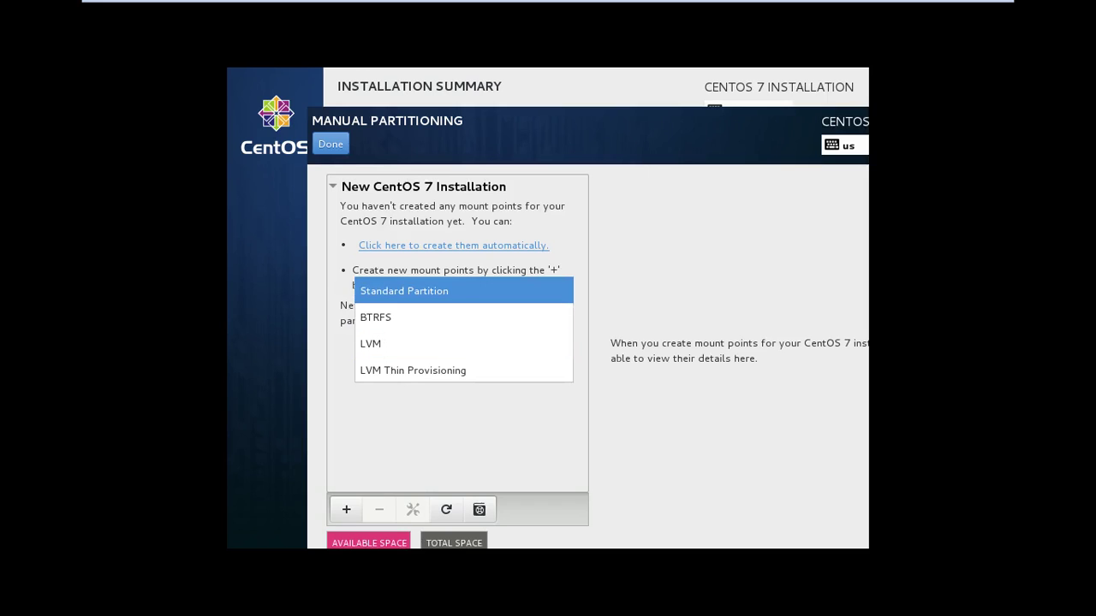
pyautogui.press('Down')
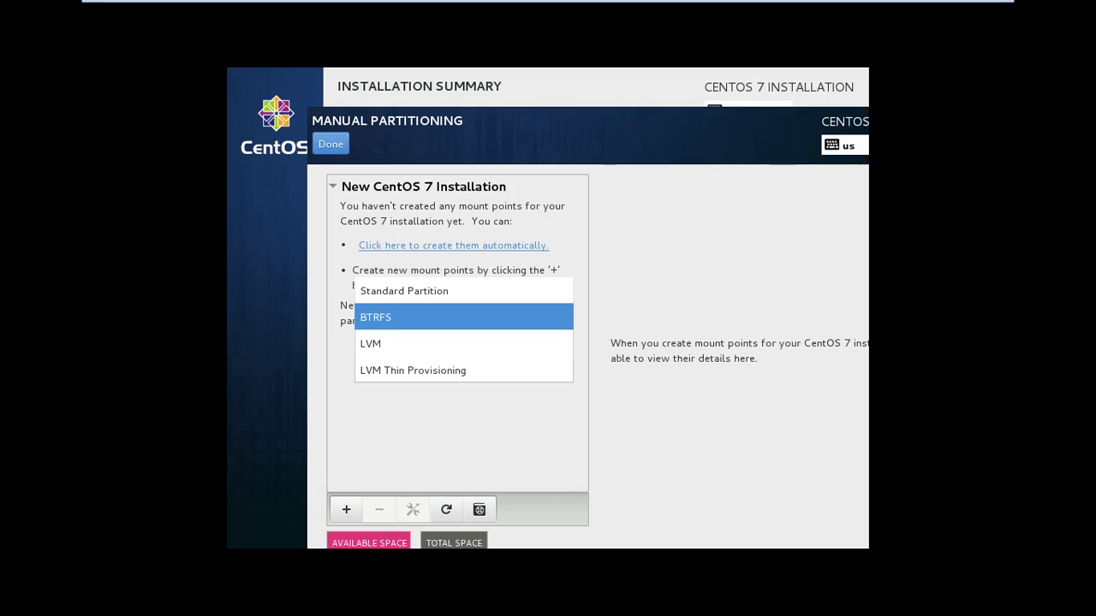
pyautogui.press('Down')
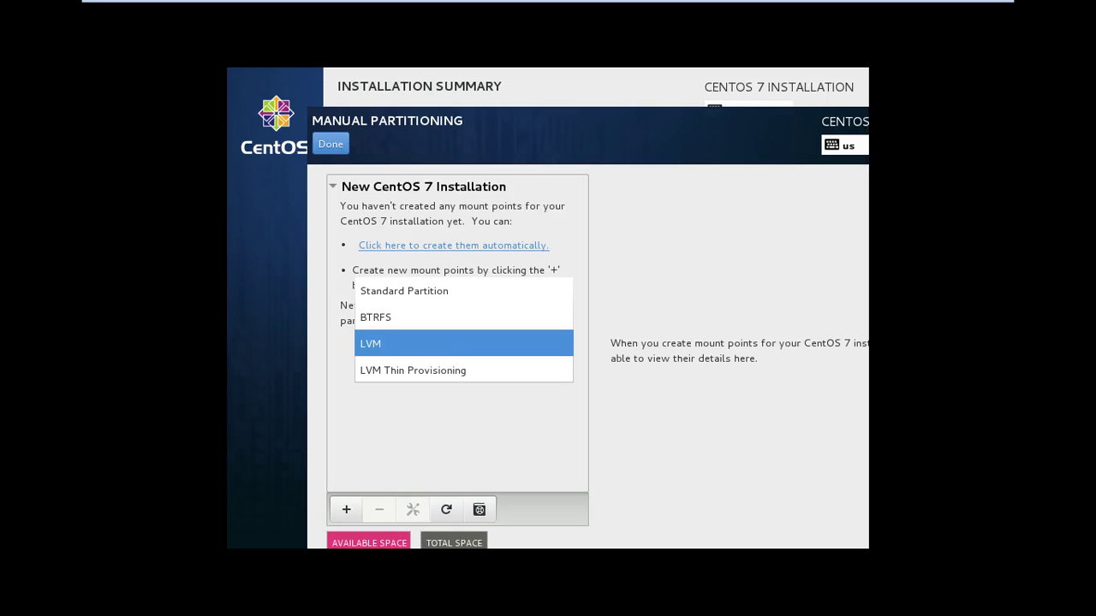
pyautogui.press('Escape')
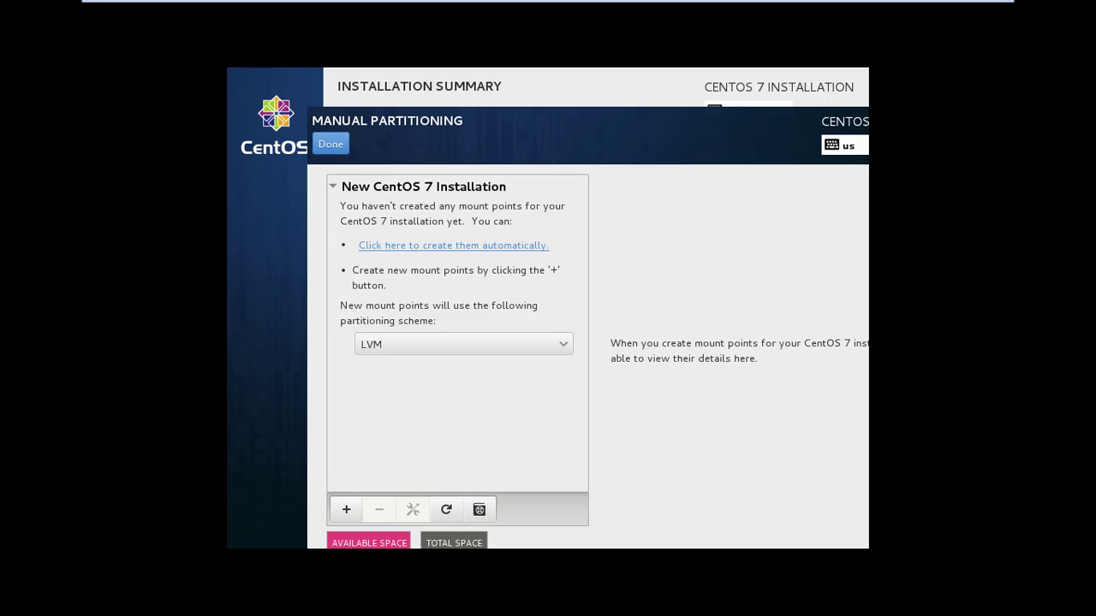
pyautogui.press('space')
pyautogui.press('Up')
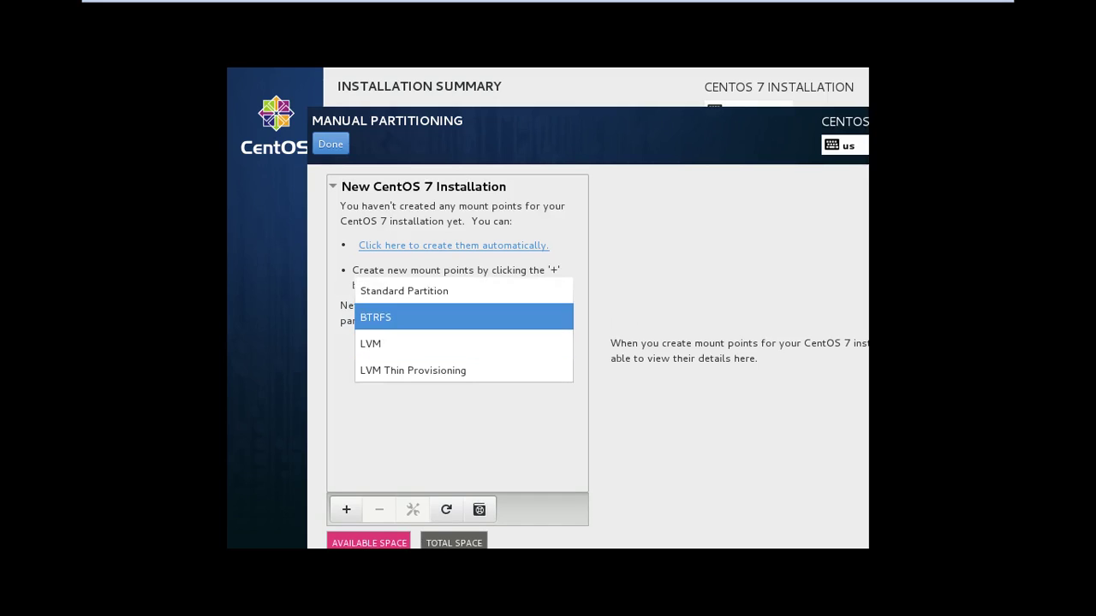
pyautogui.press('Down')
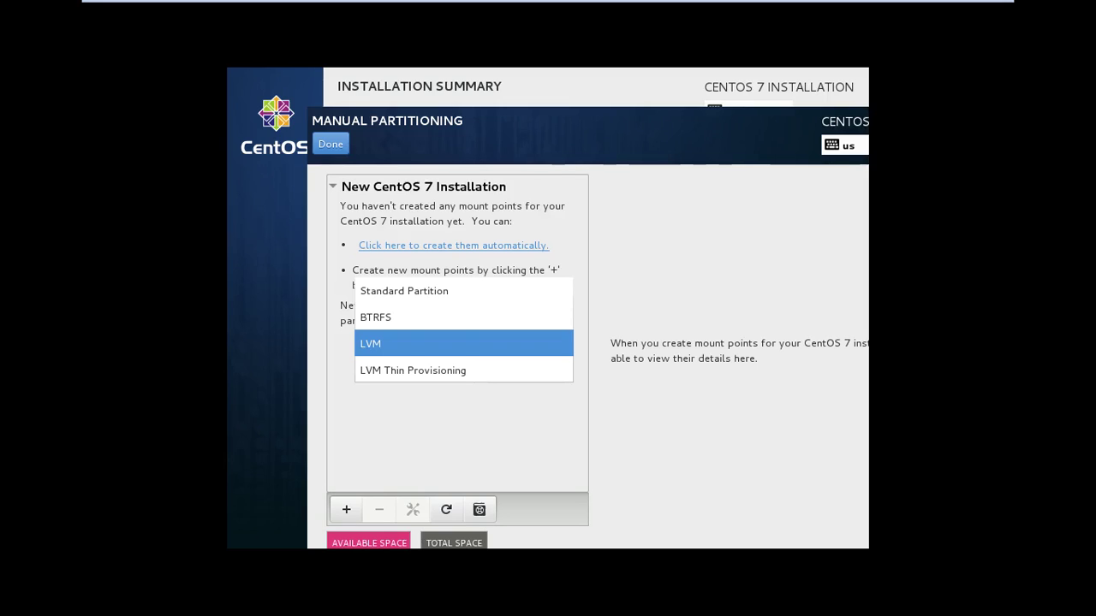
pyautogui.press('Down')
pyautogui.press('Up')
pyautogui.press('Return')
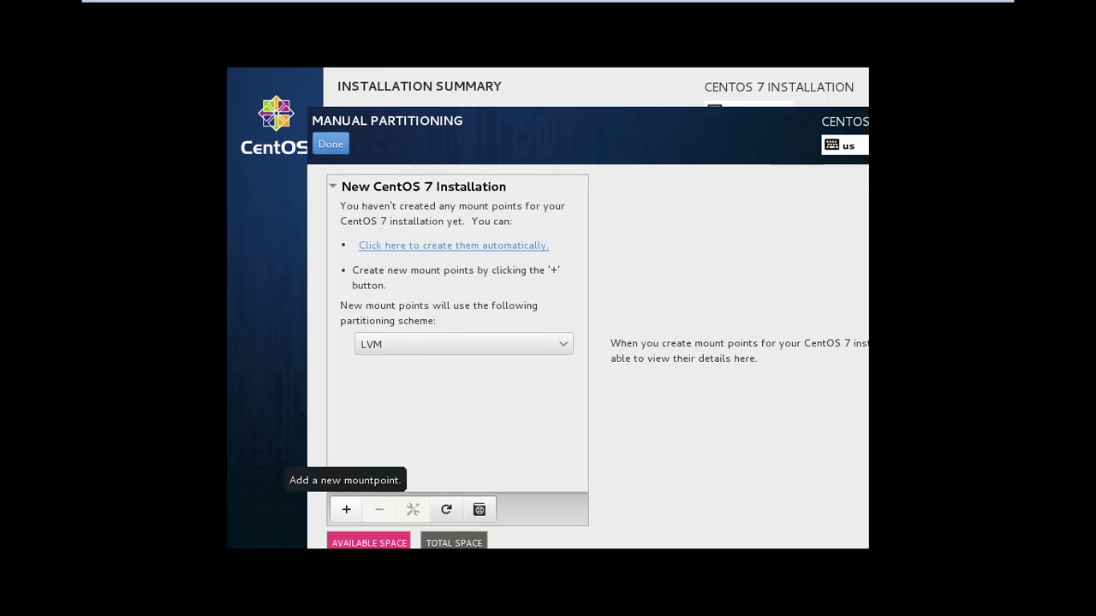
# Add a /boot mount point with a desired capacity of 700M
pyautogui.click(346, 510)
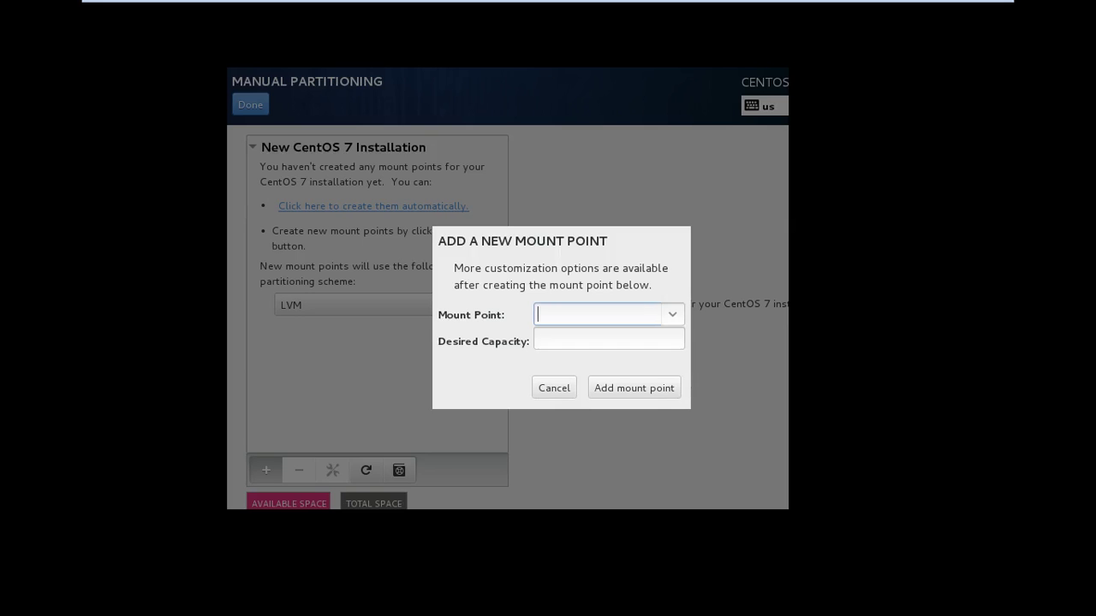
pyautogui.hotkey('alt', 'Down')
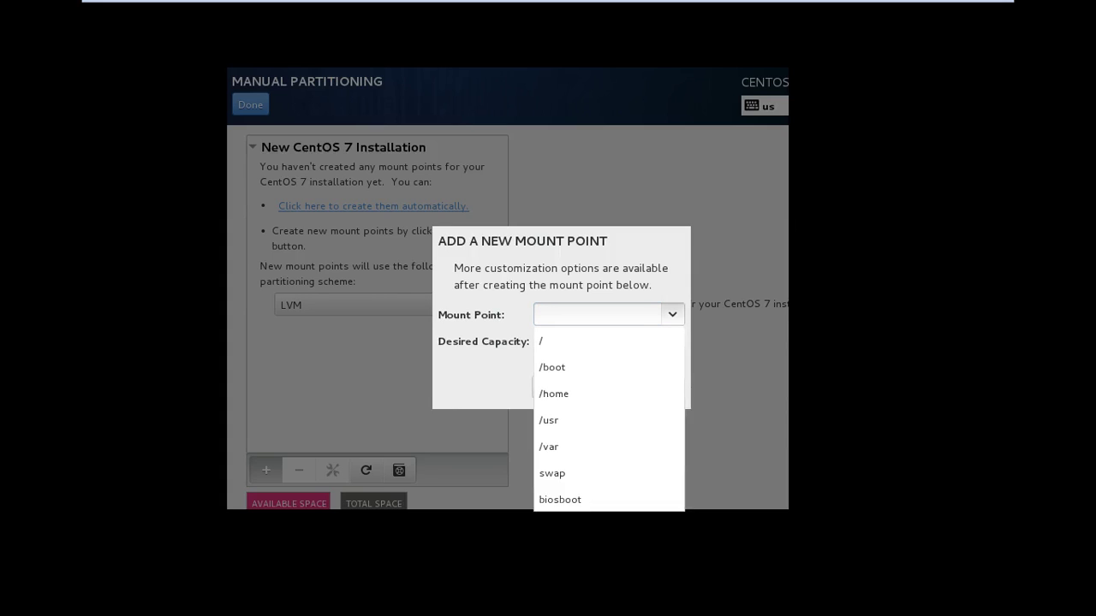
pyautogui.press('Down')
pyautogui.press('Down')
pyautogui.press('Down')
pyautogui.press('Down')
pyautogui.press('Down')
pyautogui.press('Up')
pyautogui.press('Up')
pyautogui.press('Up')
pyautogui.press('Up')
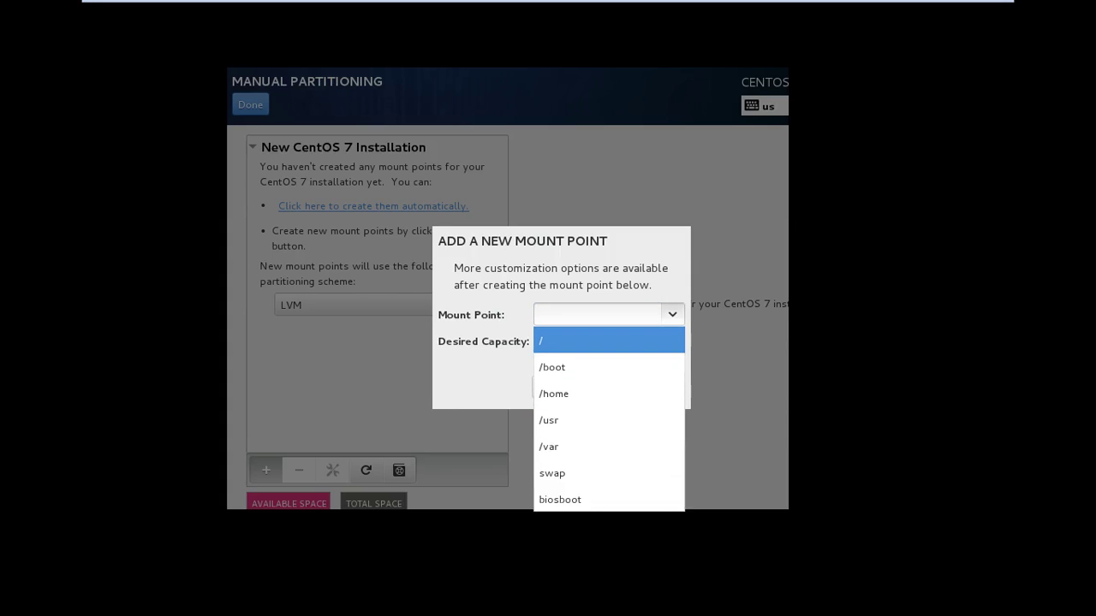
pyautogui.press('Down')
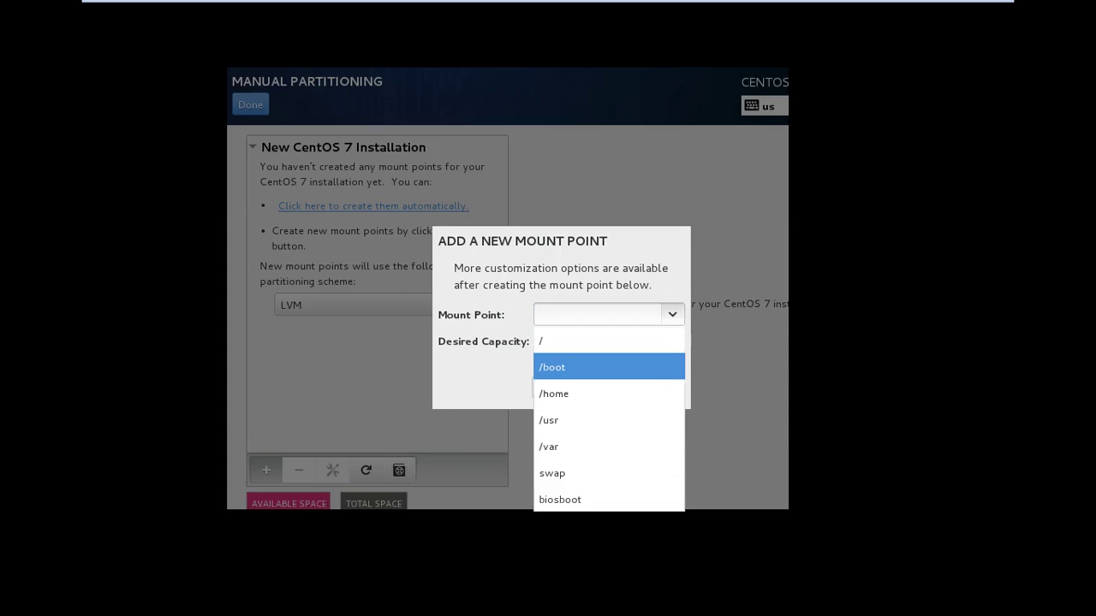
pyautogui.press('Return')
pyautogui.press('Tab')
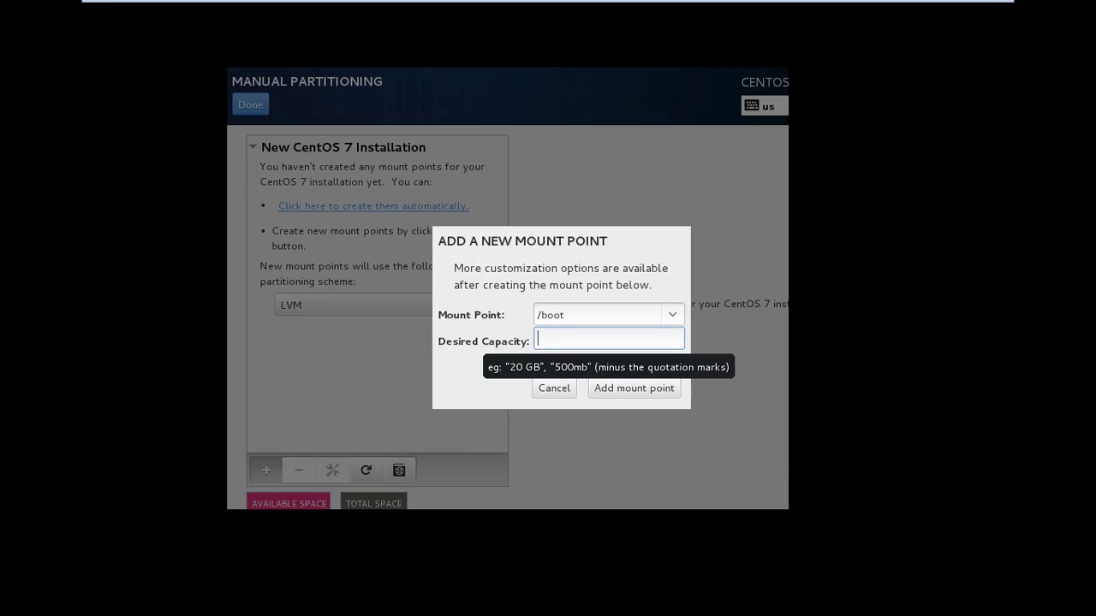
pyautogui.write('1')
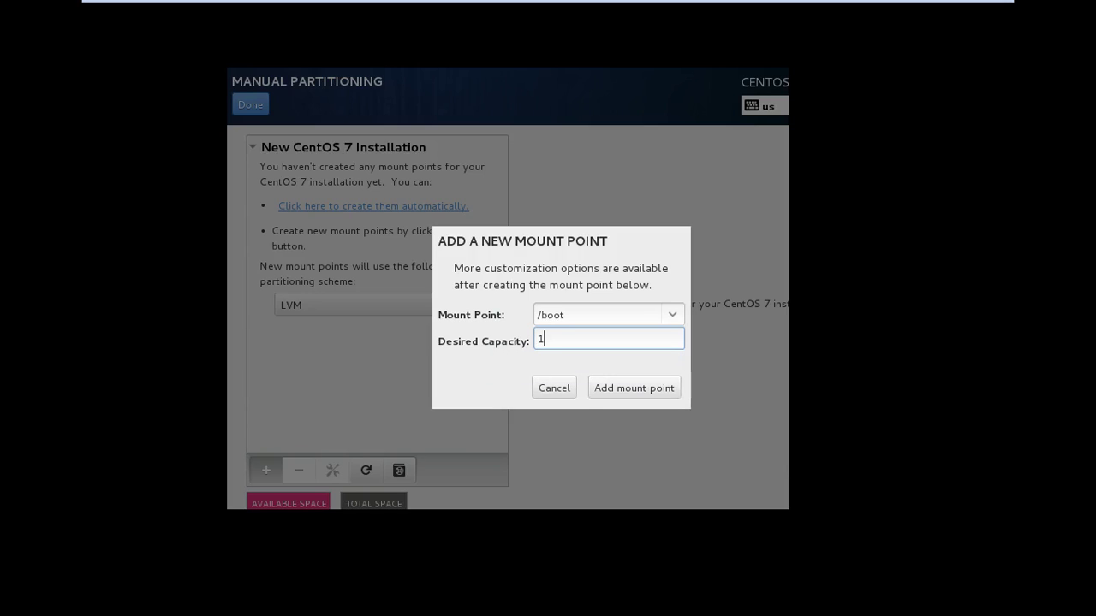
pyautogui.press('BackSpace')
pyautogui.write('700M')
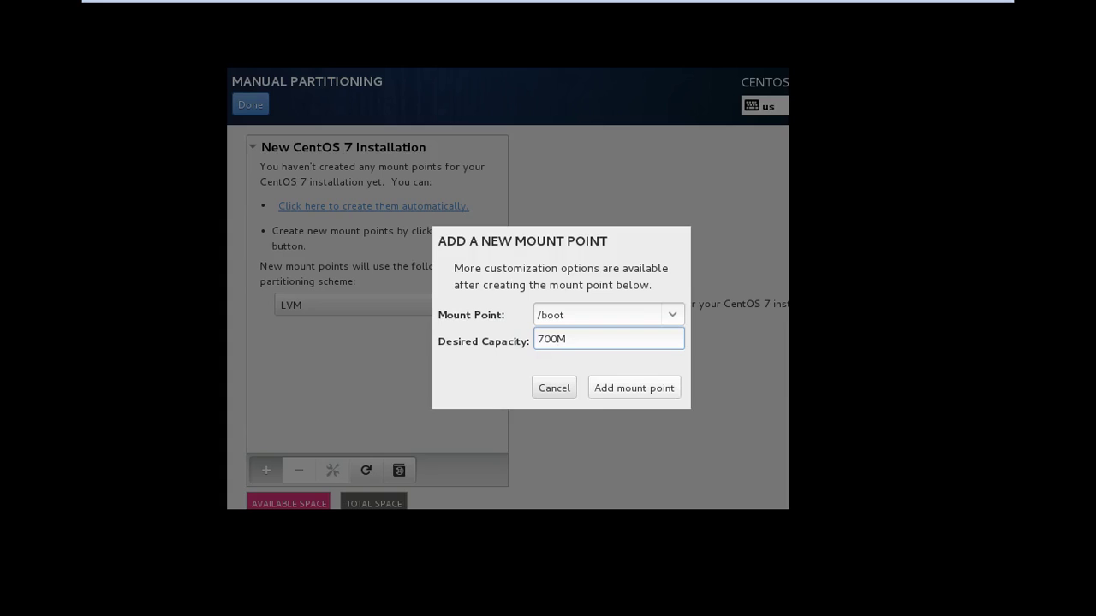
pyautogui.press('Return')
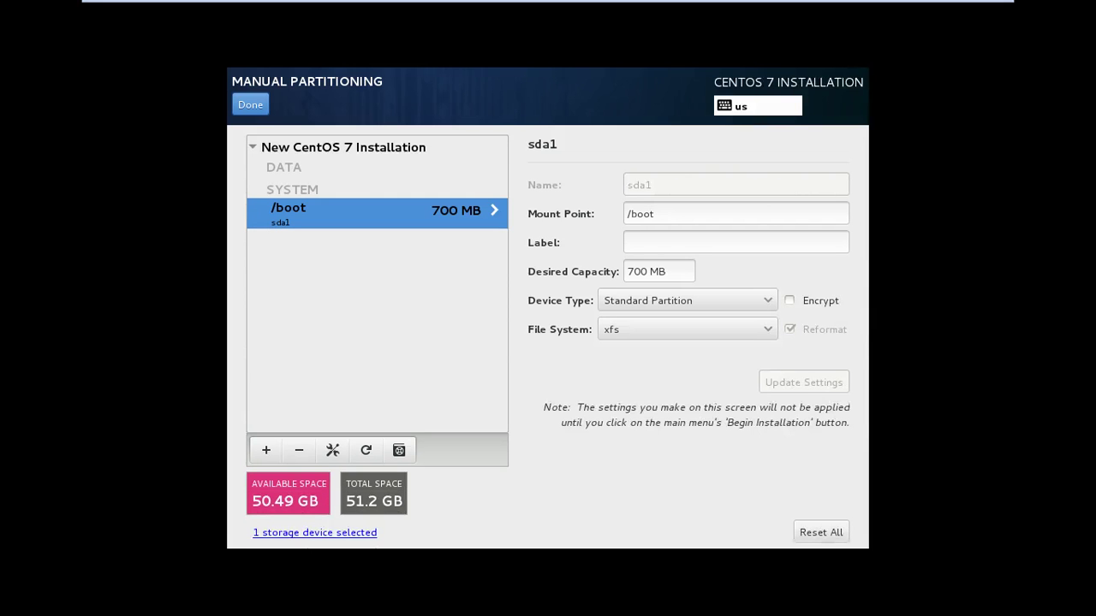
# Add the / root mount point with 10 G capacity, correcting the mistyped 8 G
pyautogui.click(266, 450)
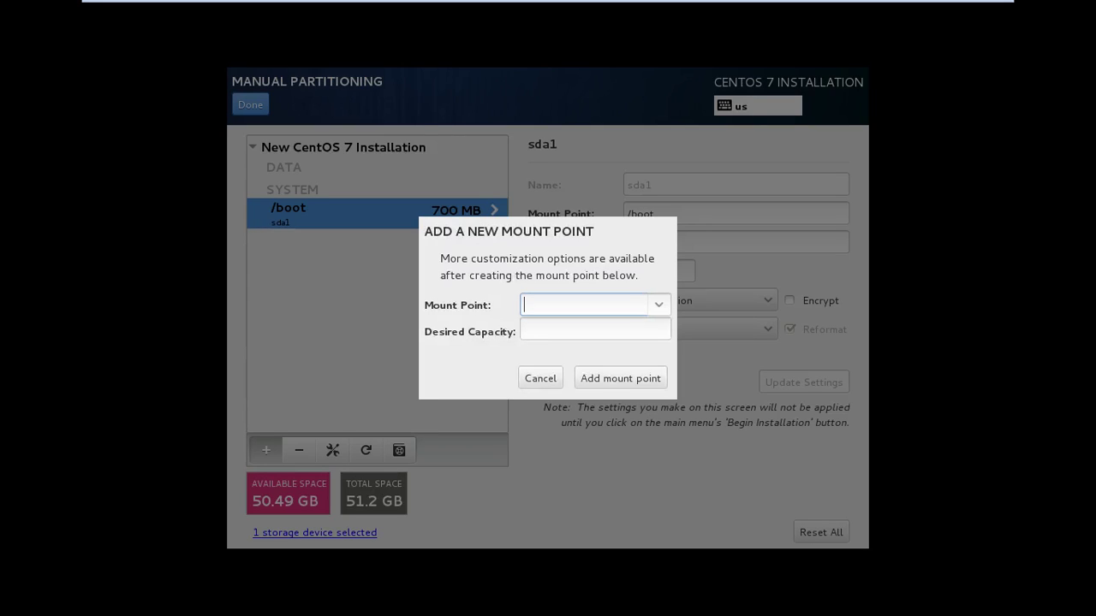
pyautogui.click(659, 305)
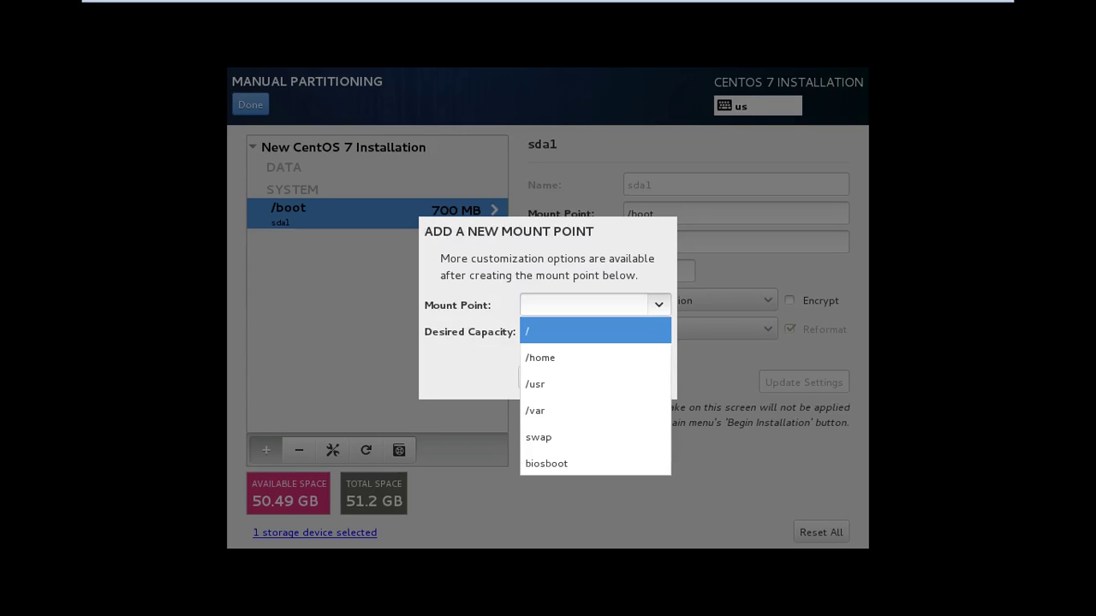
pyautogui.press('Return')
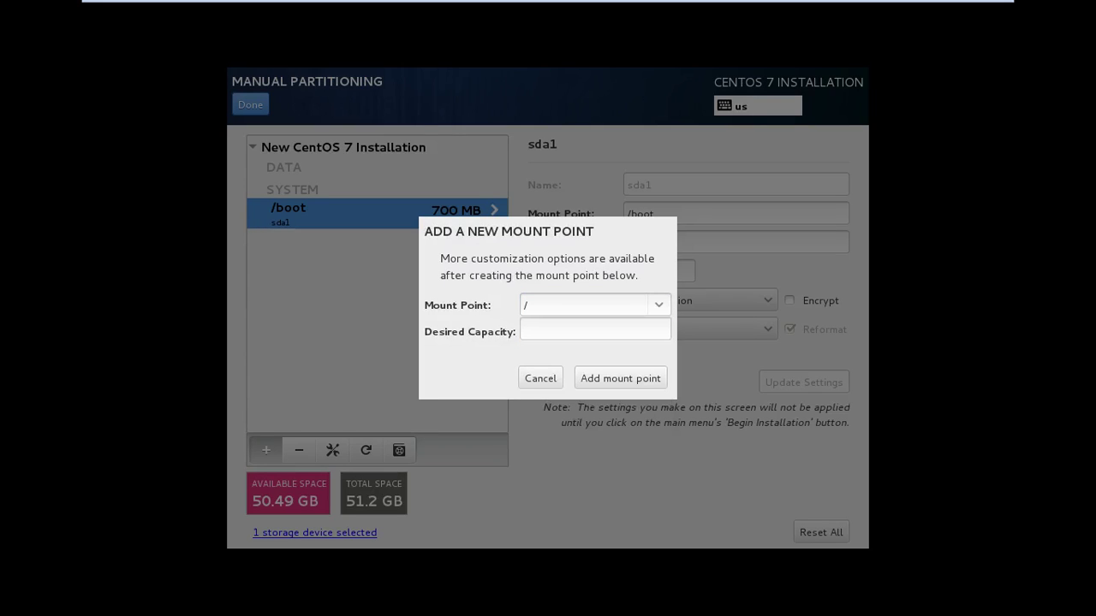
pyautogui.click(595, 330)
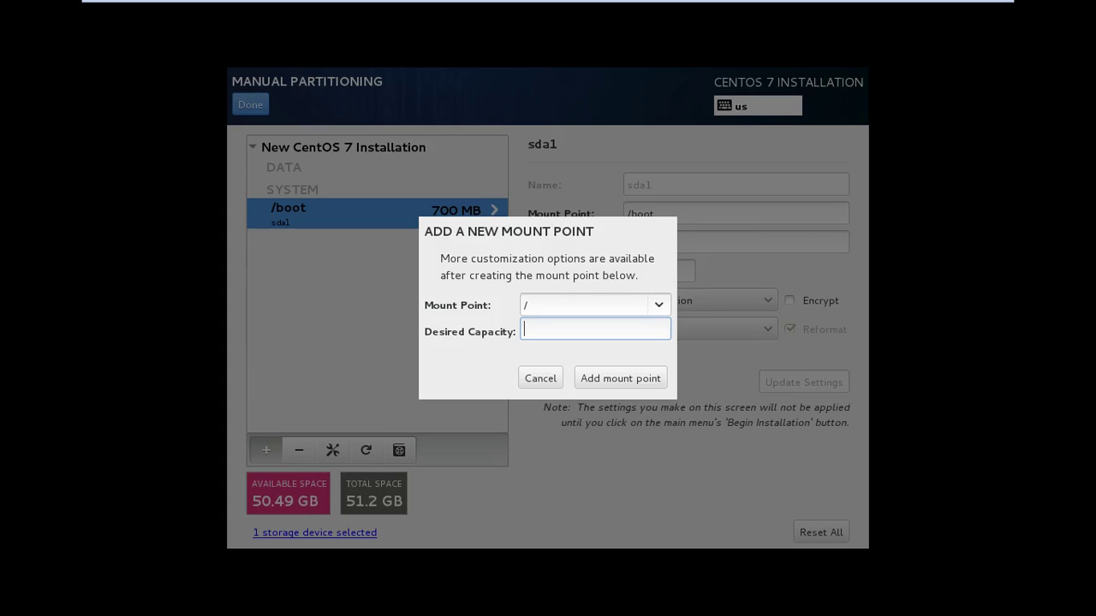
pyautogui.write('8')
pyautogui.write(' G')
pyautogui.press('Left')
pyautogui.press('Left')
pyautogui.hotkey('shift', 'Left')
pyautogui.write('10')
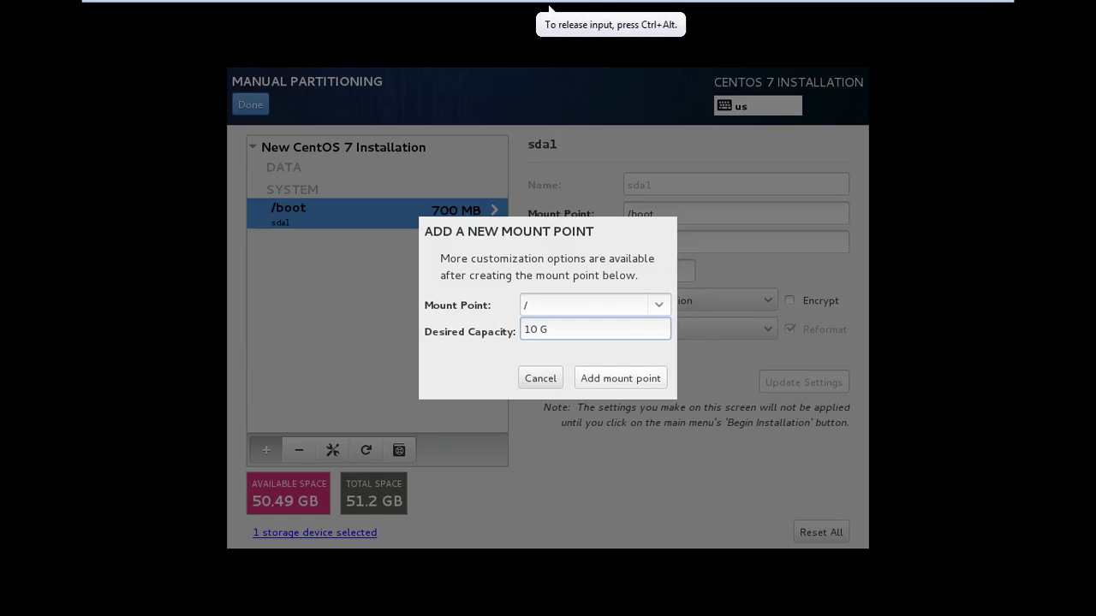
pyautogui.press('Return')
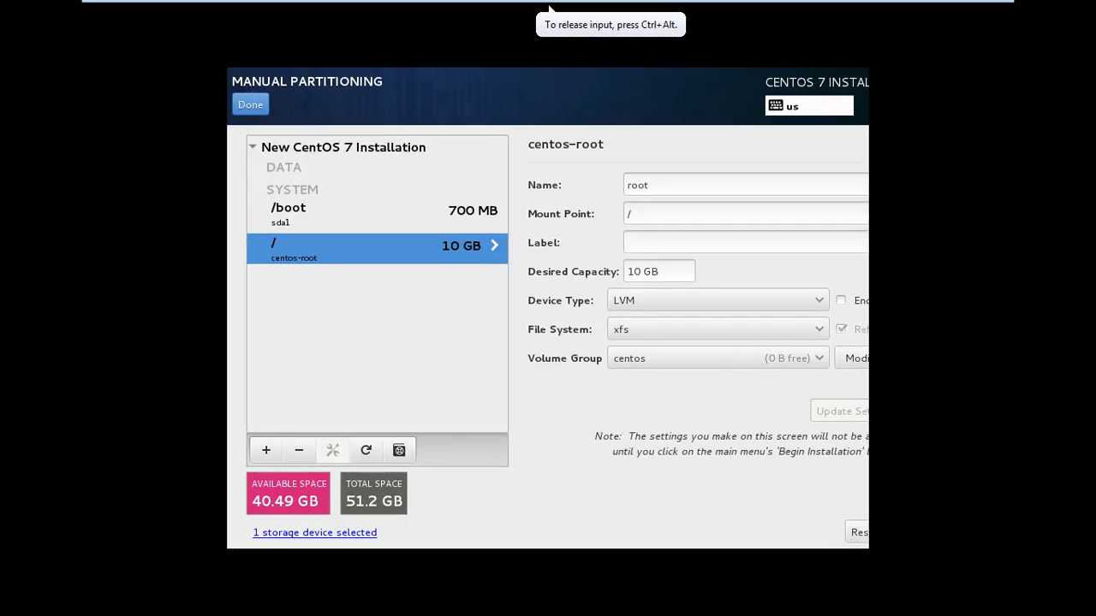
# Add a /home mount point with a desired capacity of 2 G
pyautogui.click(267, 451)
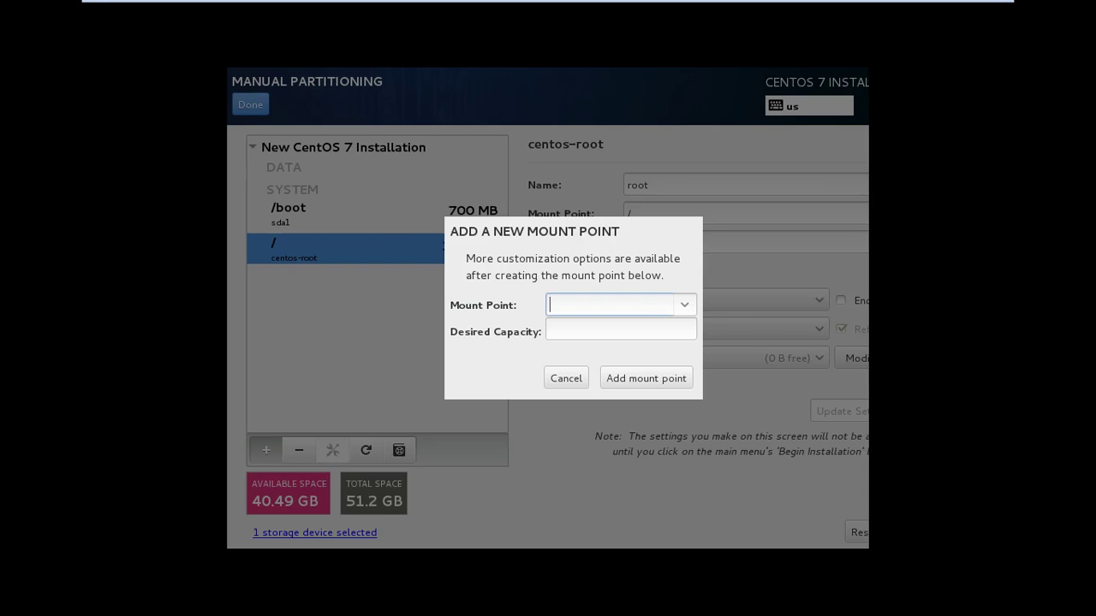
pyautogui.click(684, 305)
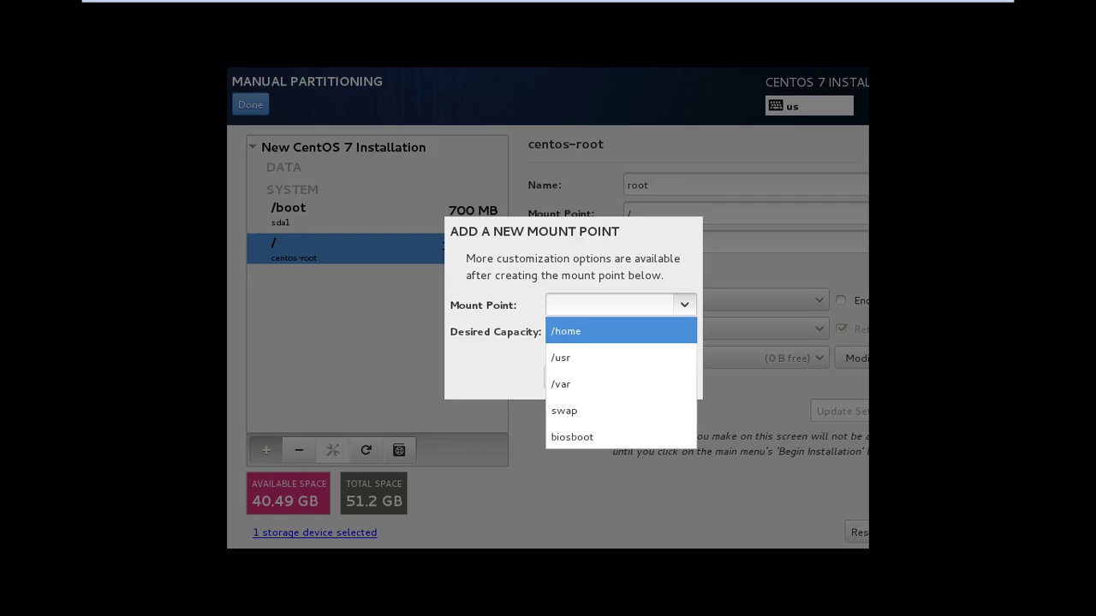
pyautogui.click(620, 332)
pyautogui.click(620, 329)
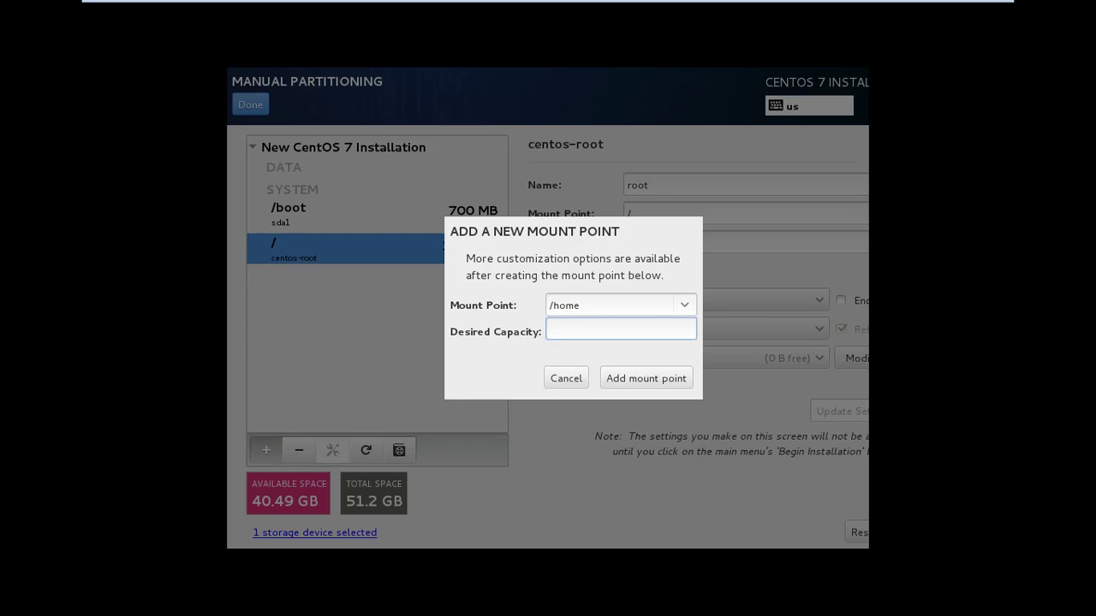
pyautogui.write('2 G')
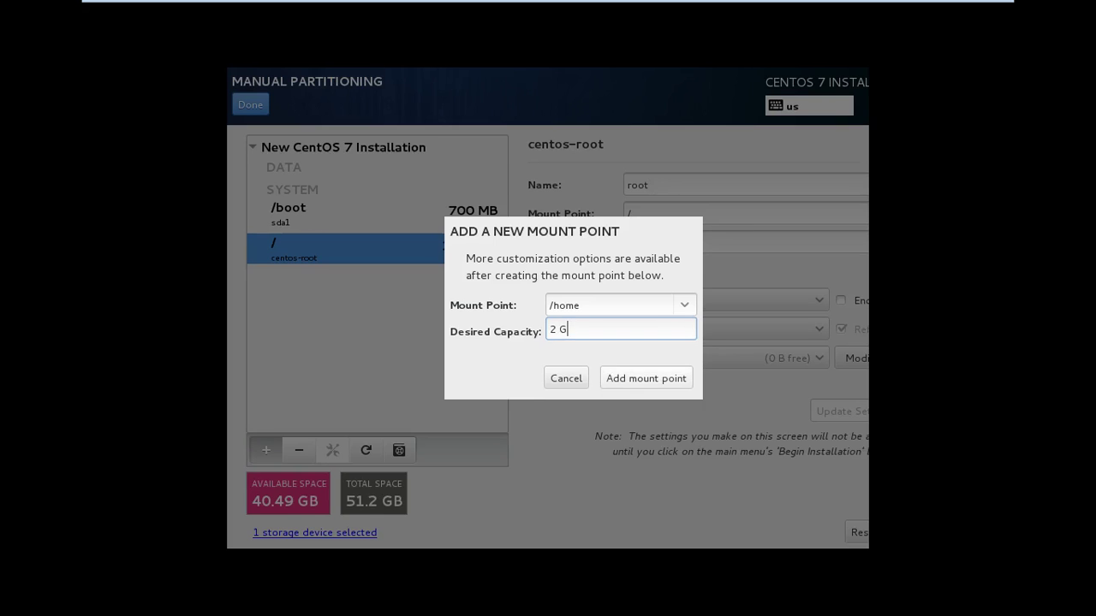
pyautogui.click(646, 379)
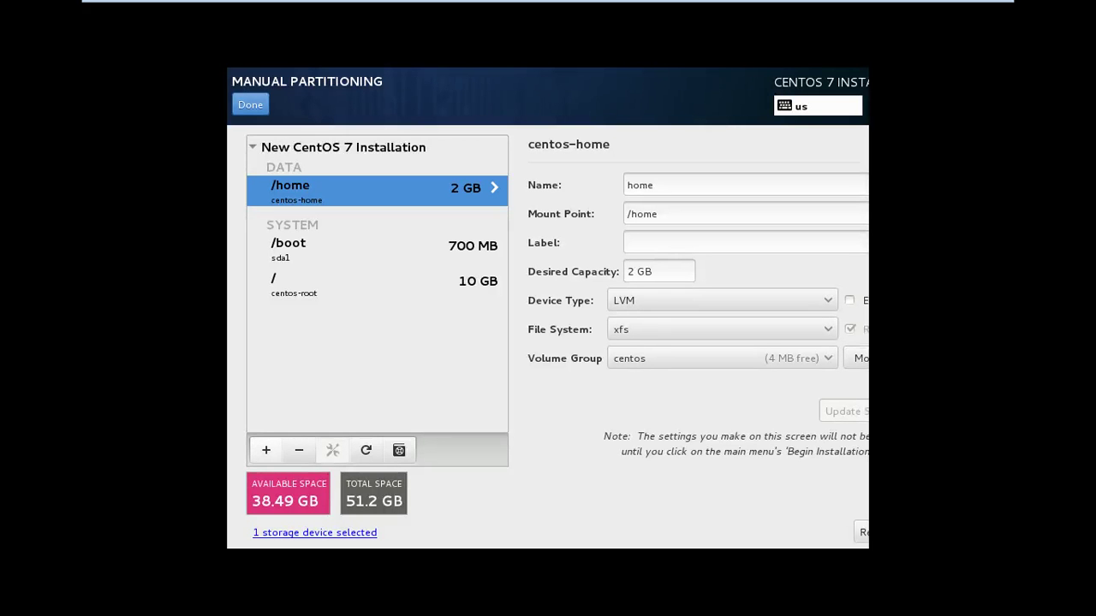
# Add a /usr mount point with a desired capacity of 10 G
pyautogui.click(266, 450)
pyautogui.click(689, 305)
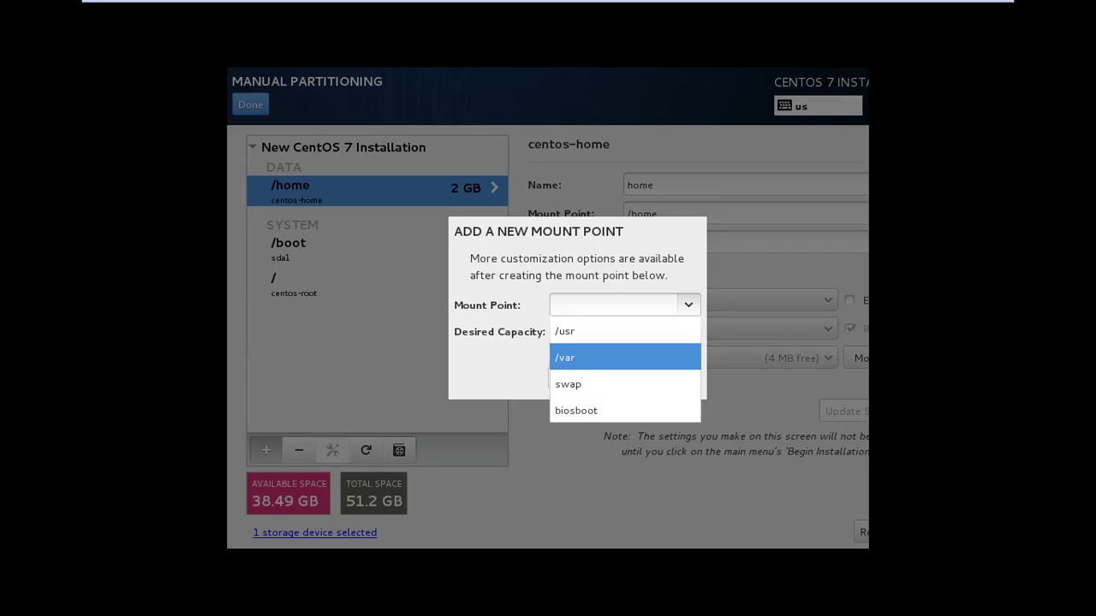
pyautogui.press('Up')
pyautogui.press('Return')
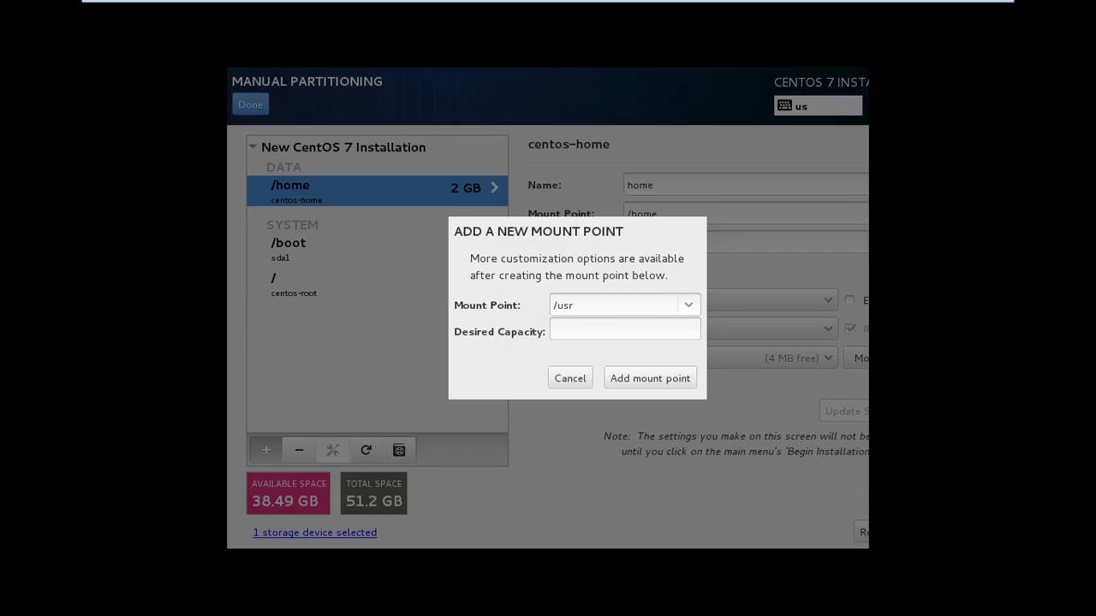
pyautogui.press('Tab')
pyautogui.write('10 G')
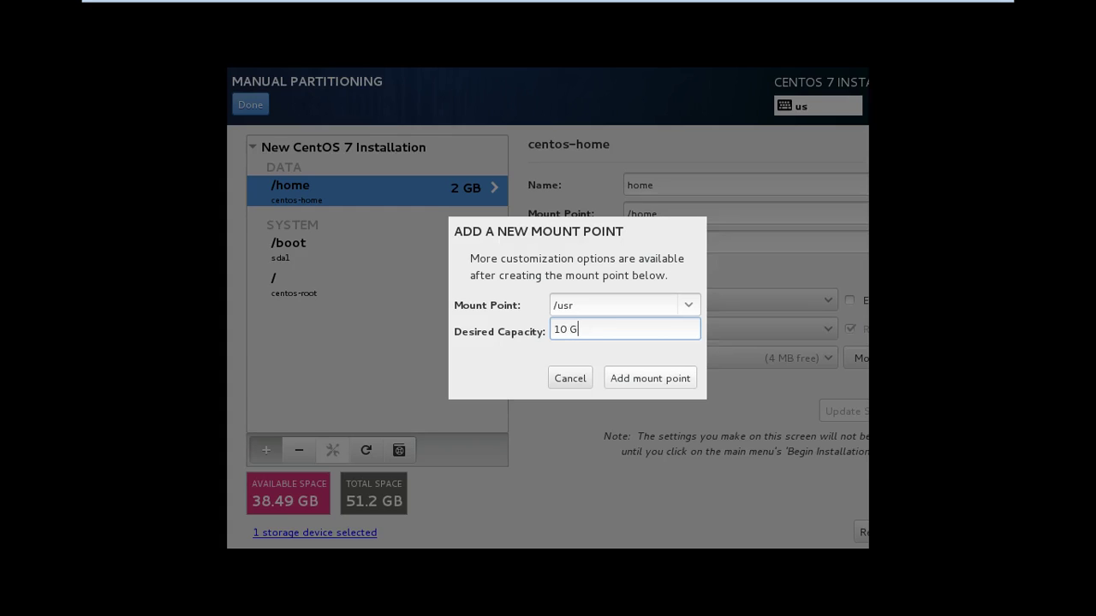
pyautogui.press('Return')
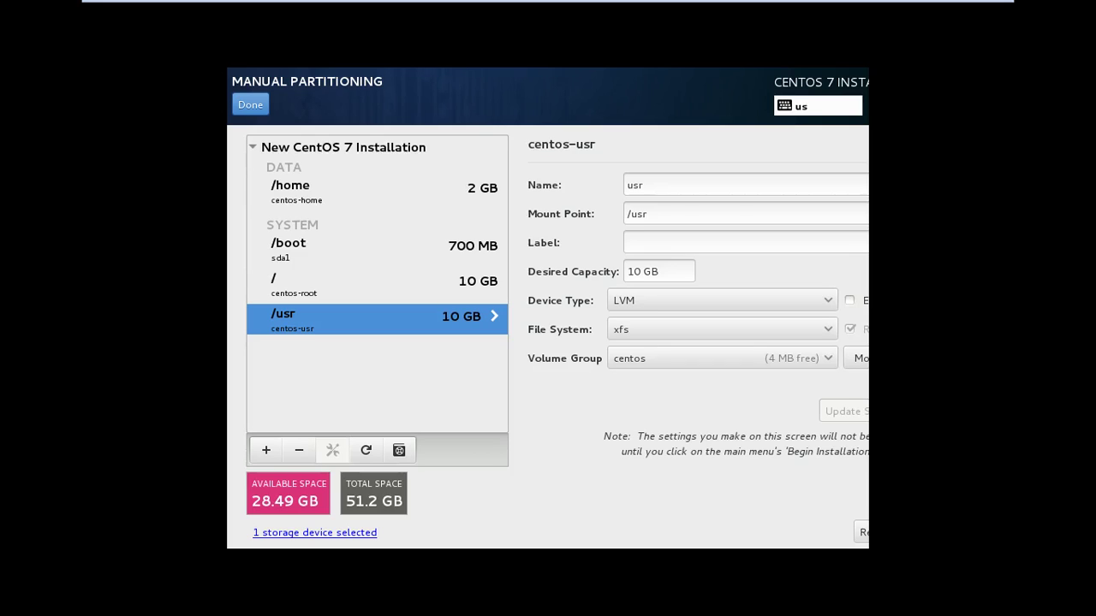
# Add a swap mount point with a desired capacity of 2 G
pyautogui.click(265, 450)
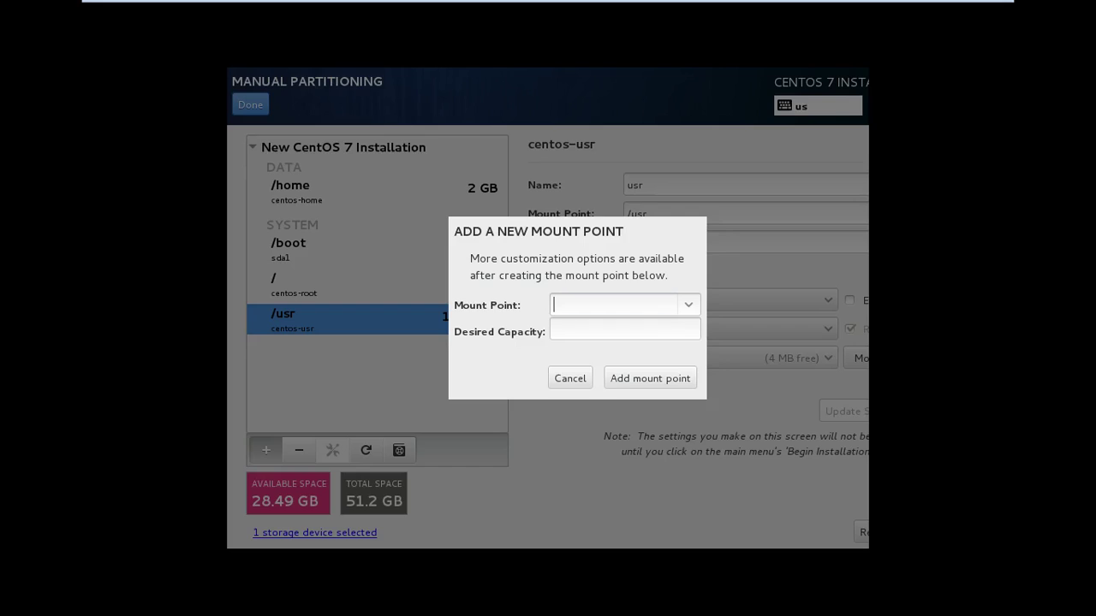
pyautogui.hotkey('alt', 'Down')
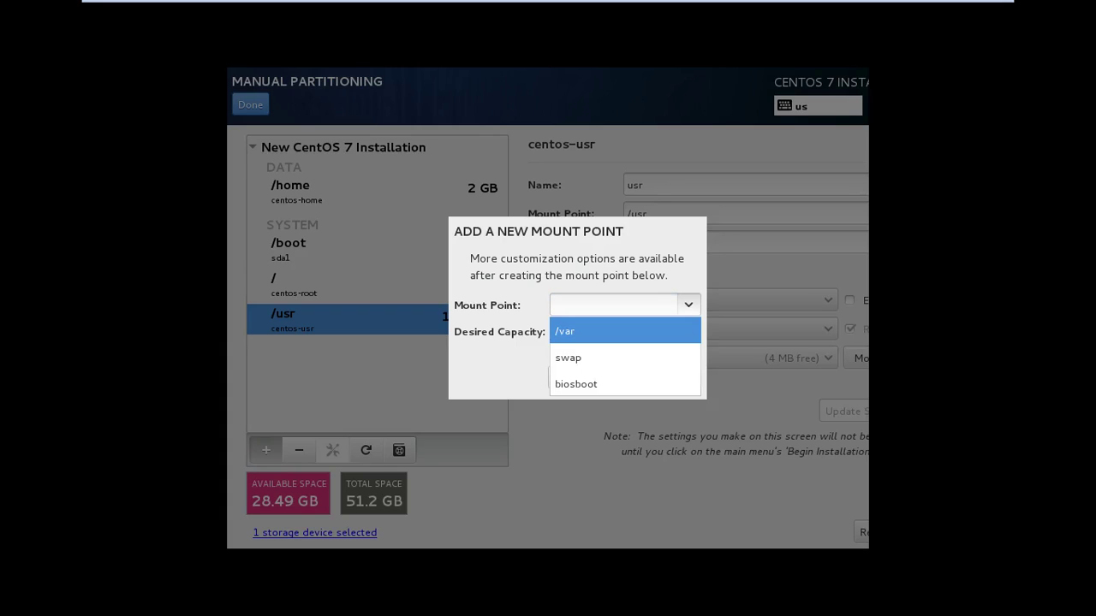
pyautogui.press('Down')
pyautogui.press('Return')
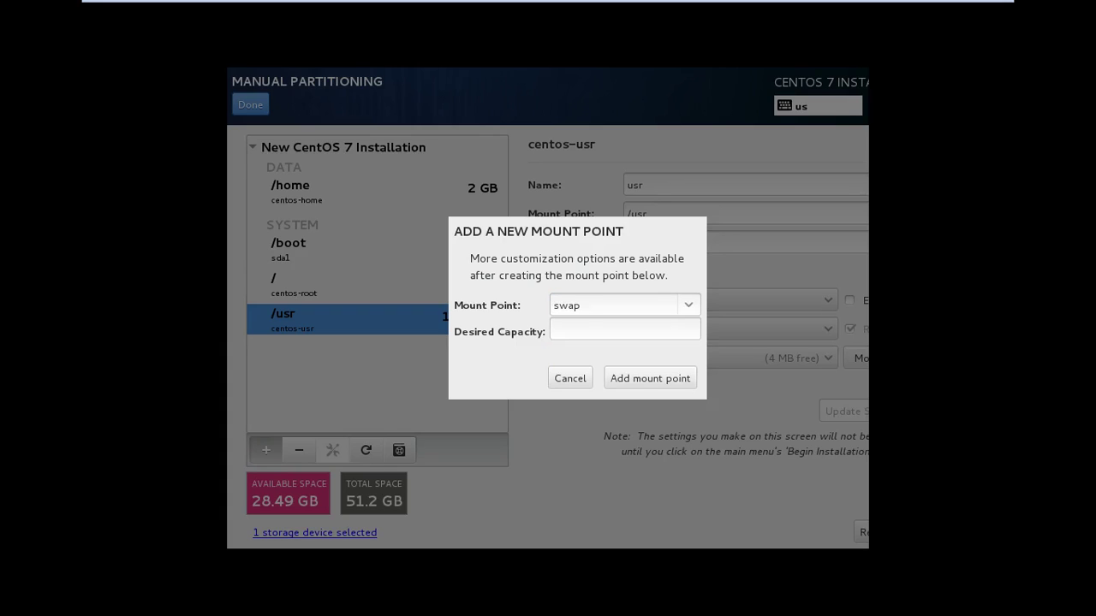
pyautogui.write('2 G')
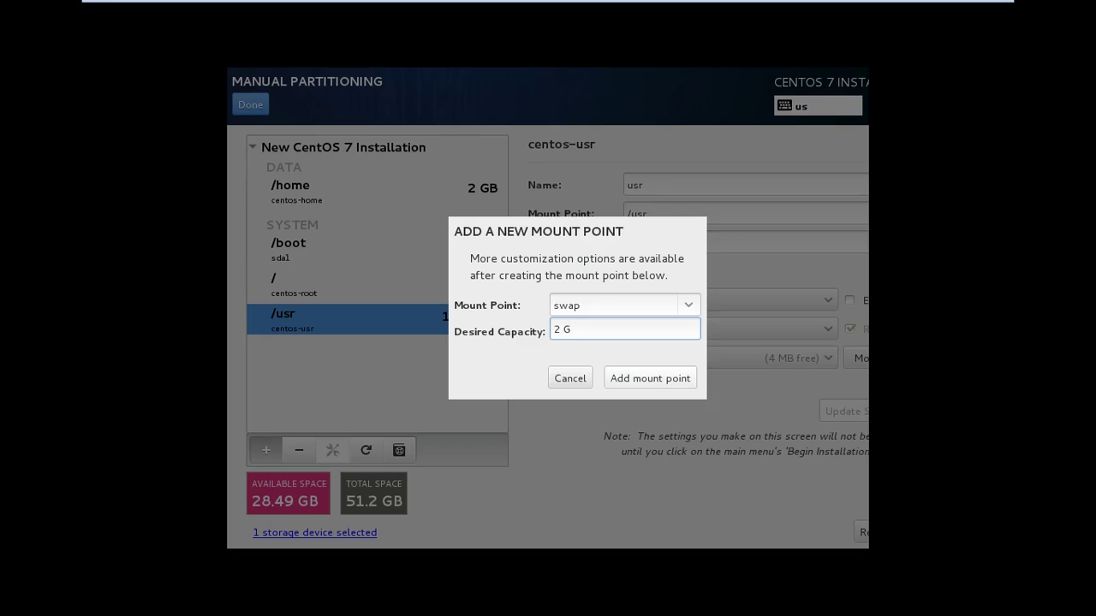
pyautogui.press('Return')
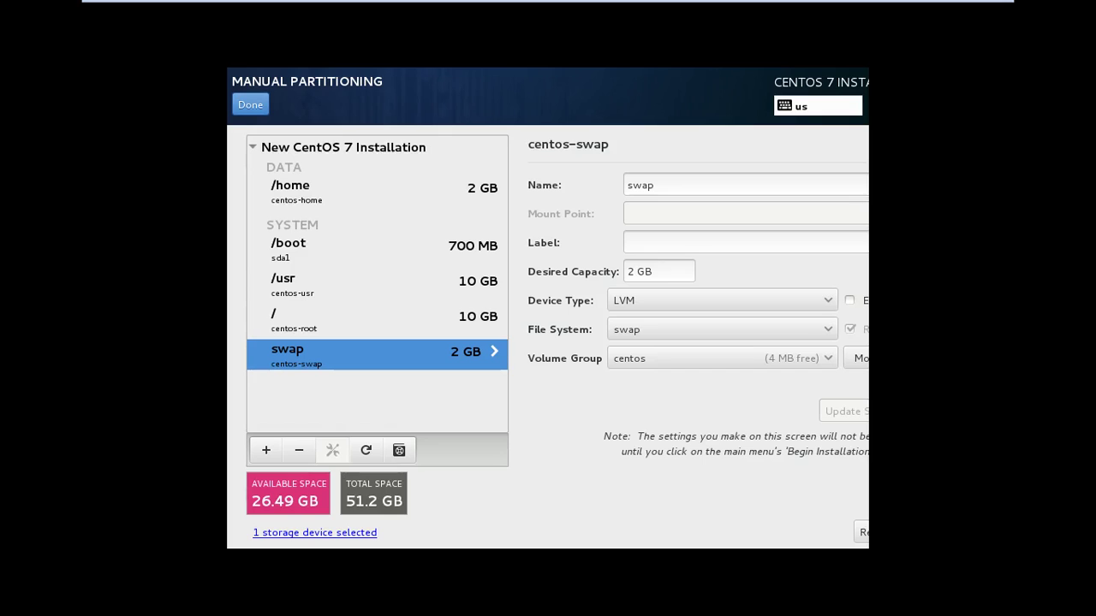
# Keep xfs as the /usr file system, then finish partitioning to see the Summary of Changes
pyautogui.click(377, 283)
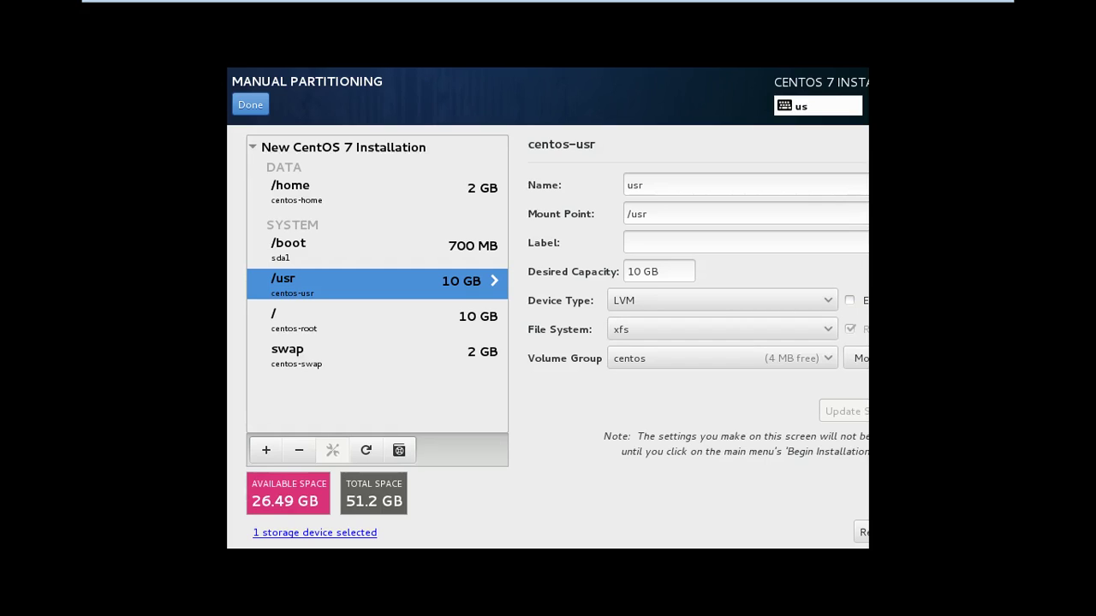
pyautogui.click(721, 328)
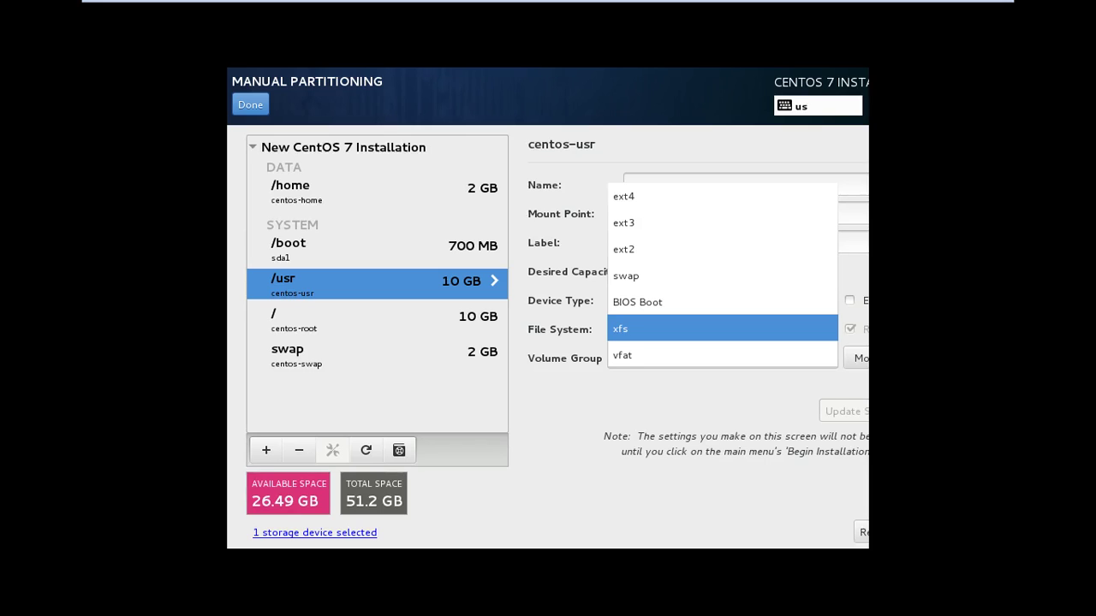
pyautogui.press('Up')
pyautogui.press('Up')
pyautogui.press('Up')
pyautogui.press('Up')
pyautogui.press('Up')
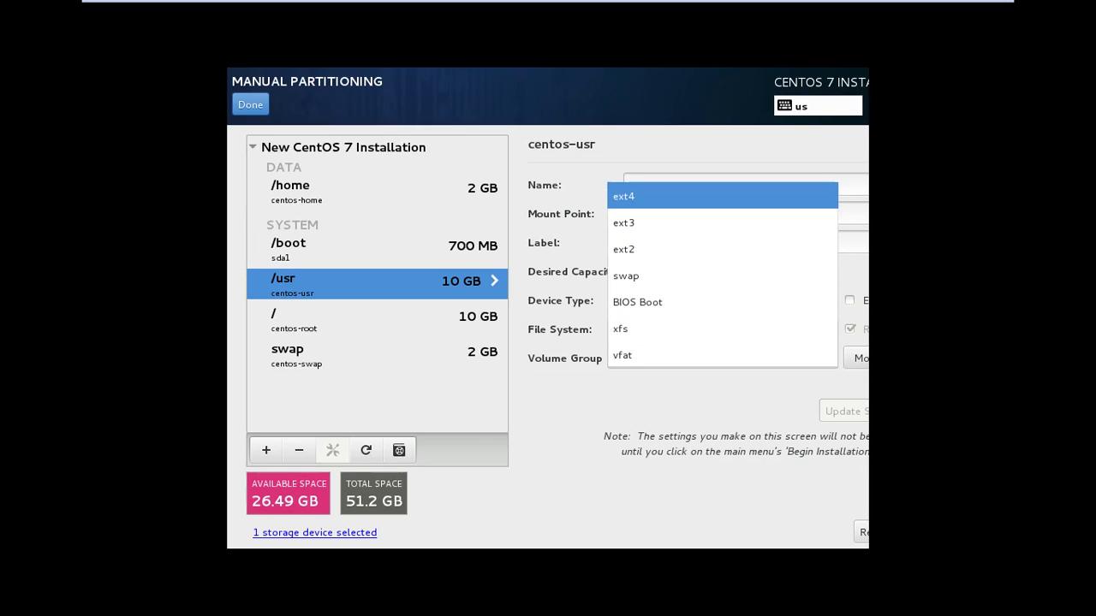
pyautogui.press('Down')
pyautogui.press('Down')
pyautogui.press('Down')
pyautogui.press('Down')
pyautogui.press('Down')
pyautogui.press('Return')
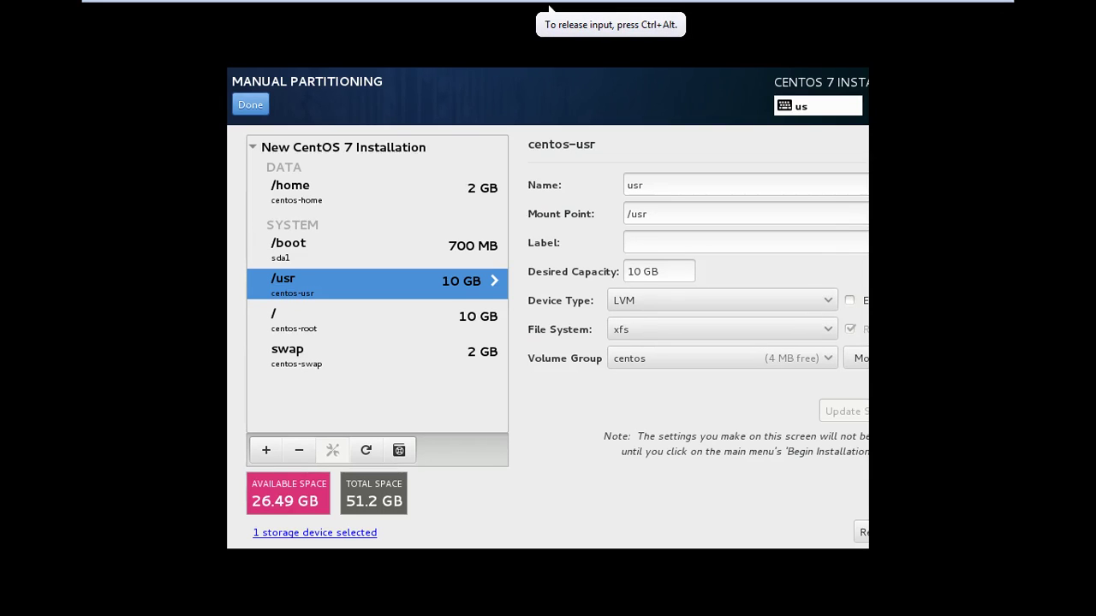
pyautogui.hotkey('alt', 'd')
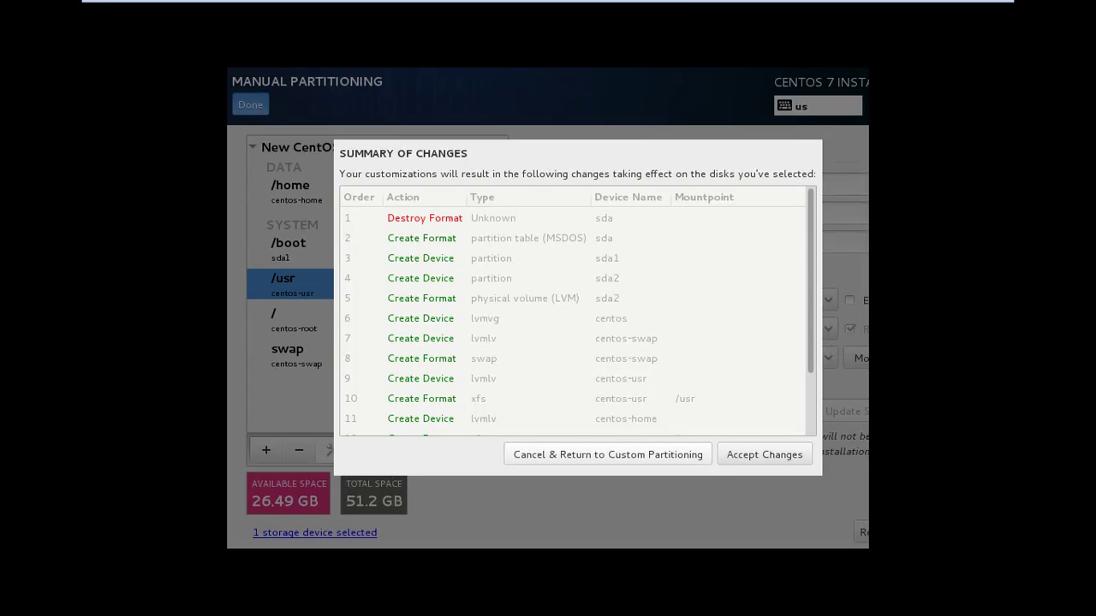
# Accept the partitioning changes in the Summary of Changes dialog
pyautogui.press('Tab')
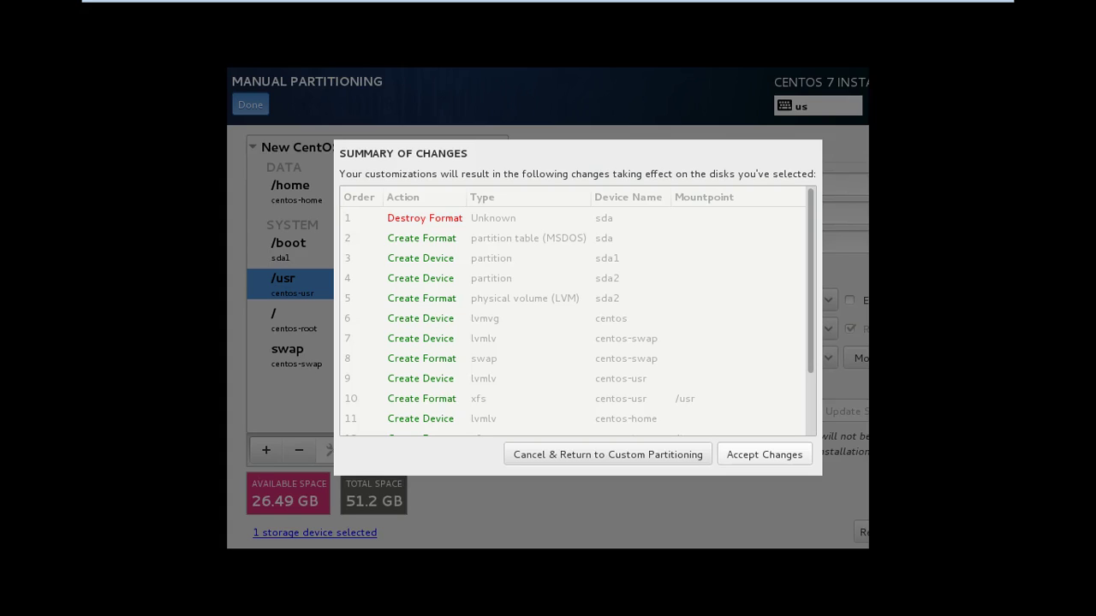
pyautogui.press('Return')
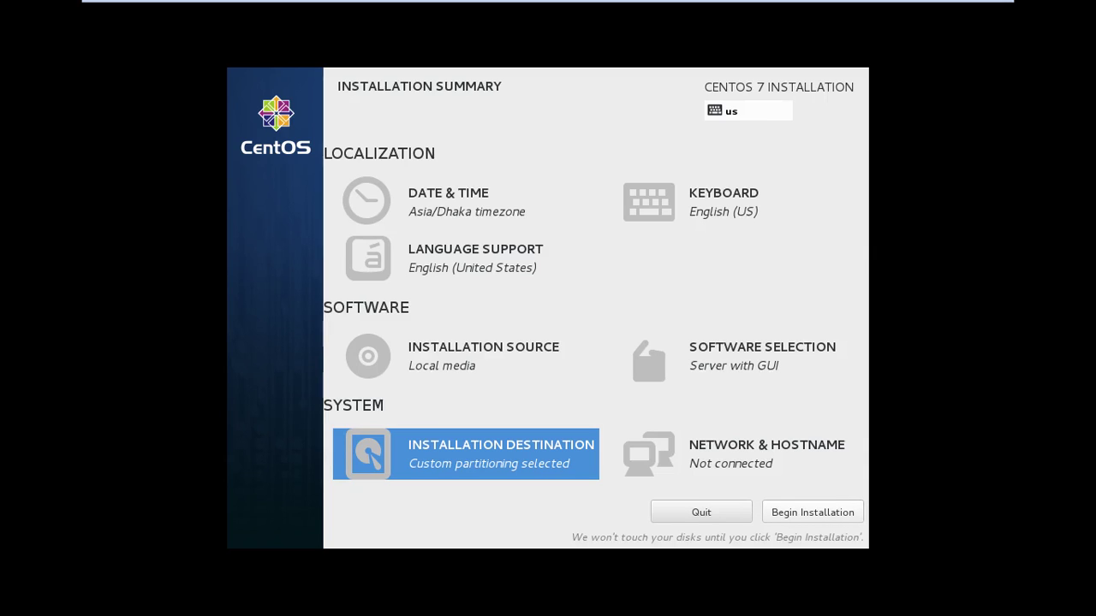
# Begin the CentOS 7 installation from the Installation Summary screen
pyautogui.click(812, 512)
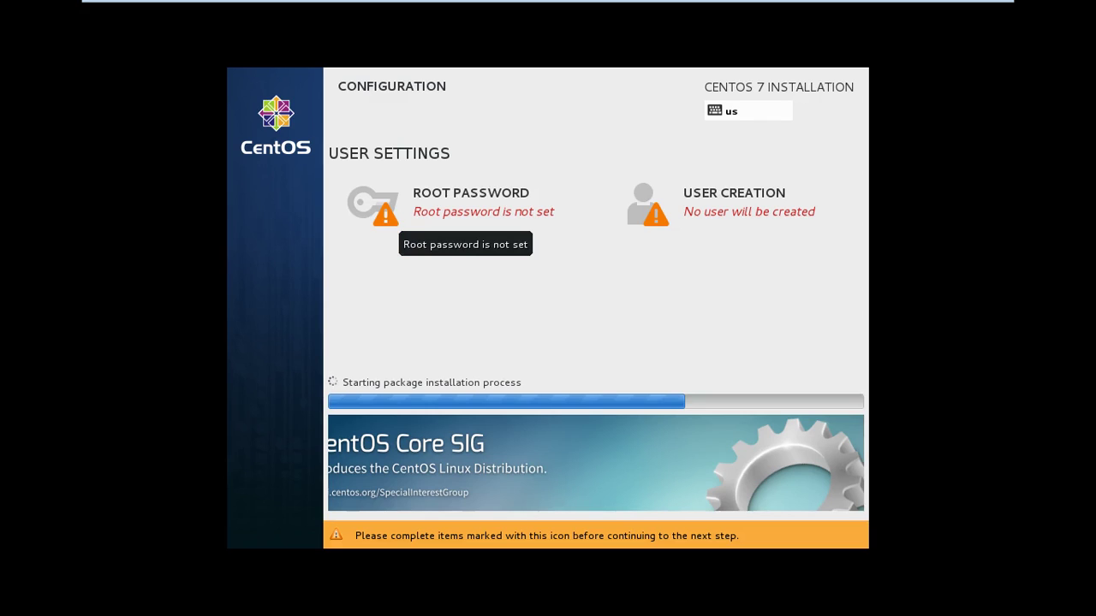
# Enter and confirm the root password, accepting it despite the weak-password warning
pyautogui.click(465, 214)
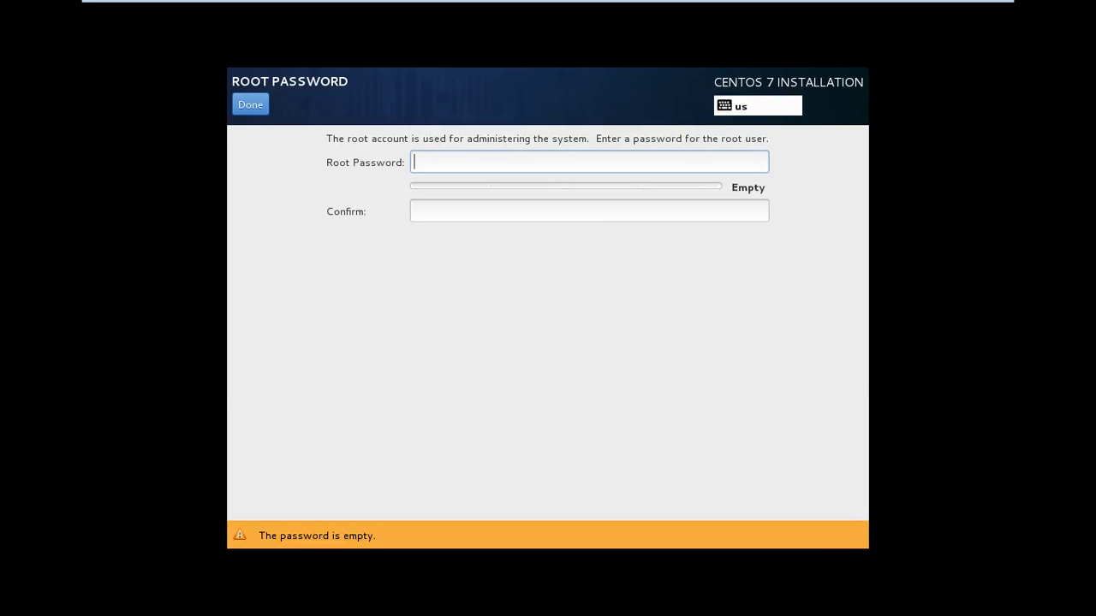
pyautogui.write('12345')
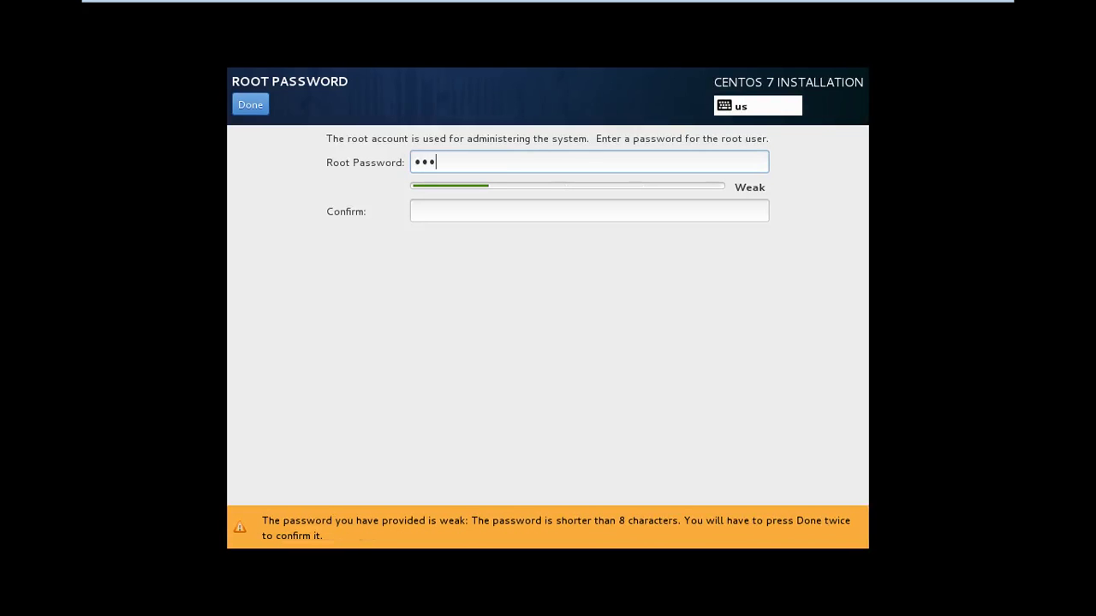
pyautogui.write('6')
pyautogui.click(418, 210)
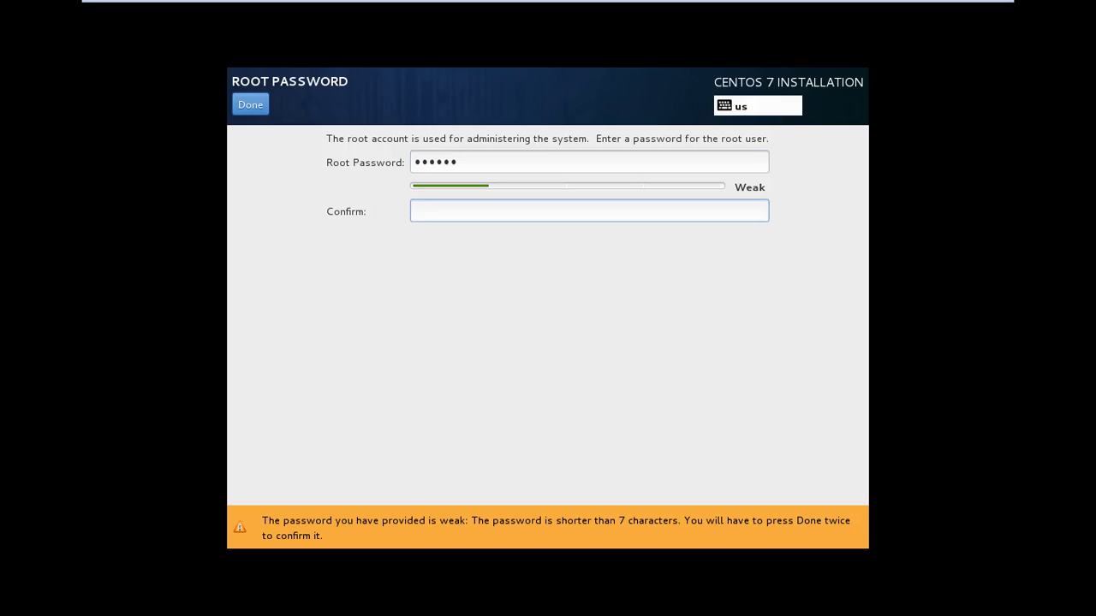
pyautogui.write('12345')
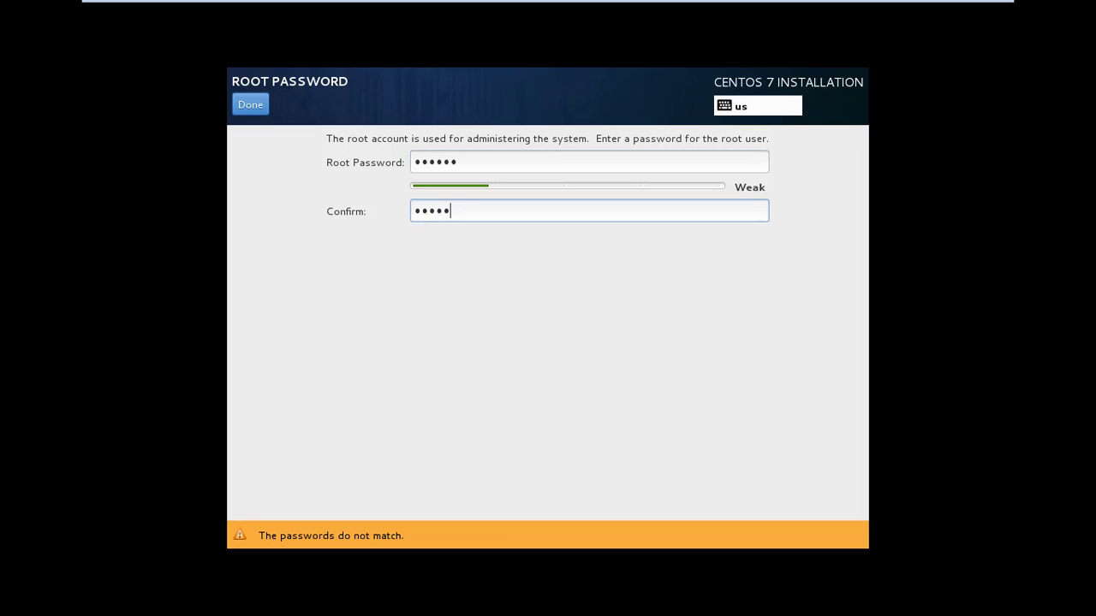
pyautogui.write('6')
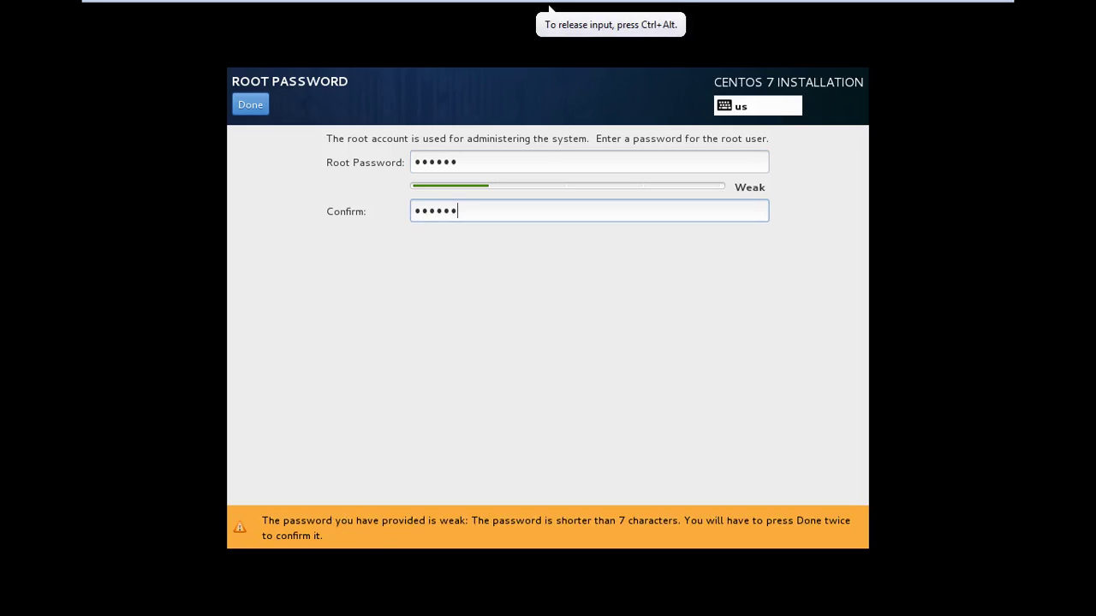
pyautogui.press('Return')
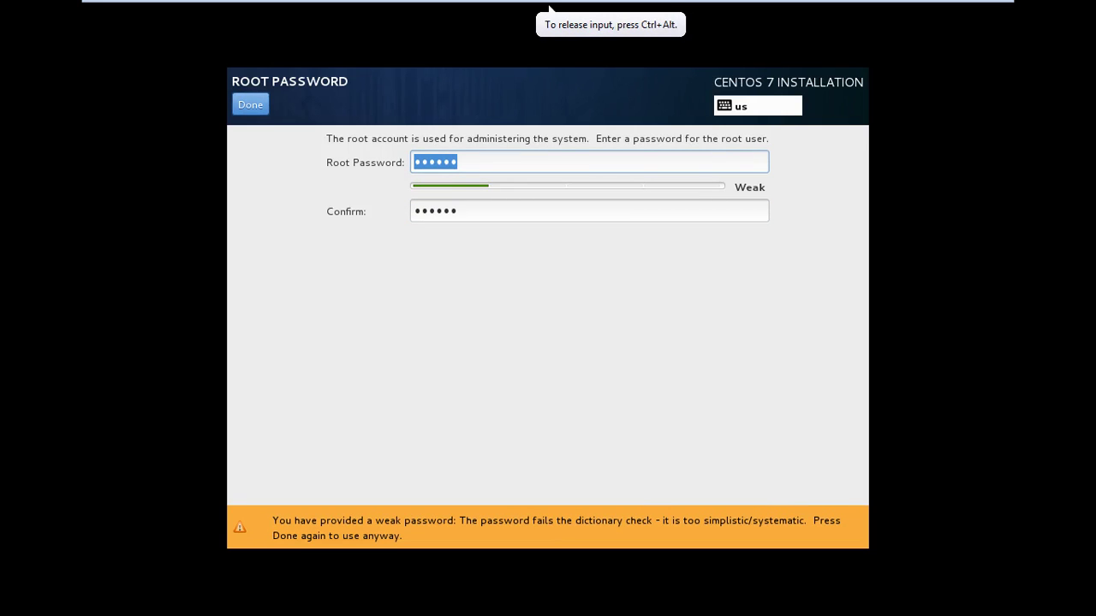
pyautogui.press('Return')
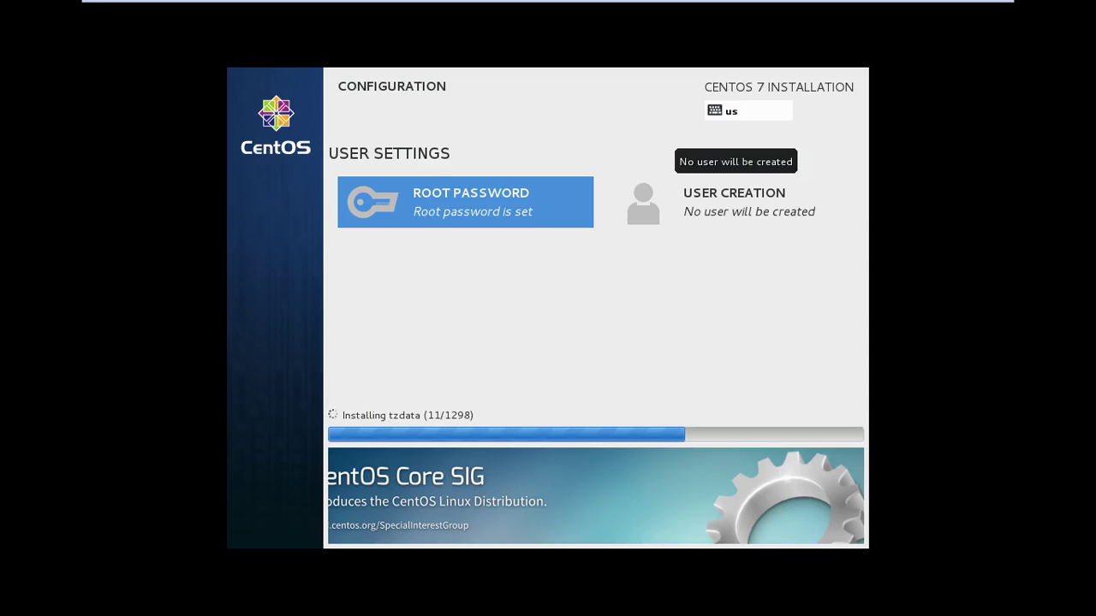
# Create the user account with its username and confirmed password, accepting the weak-password warning
pyautogui.click(734, 201)
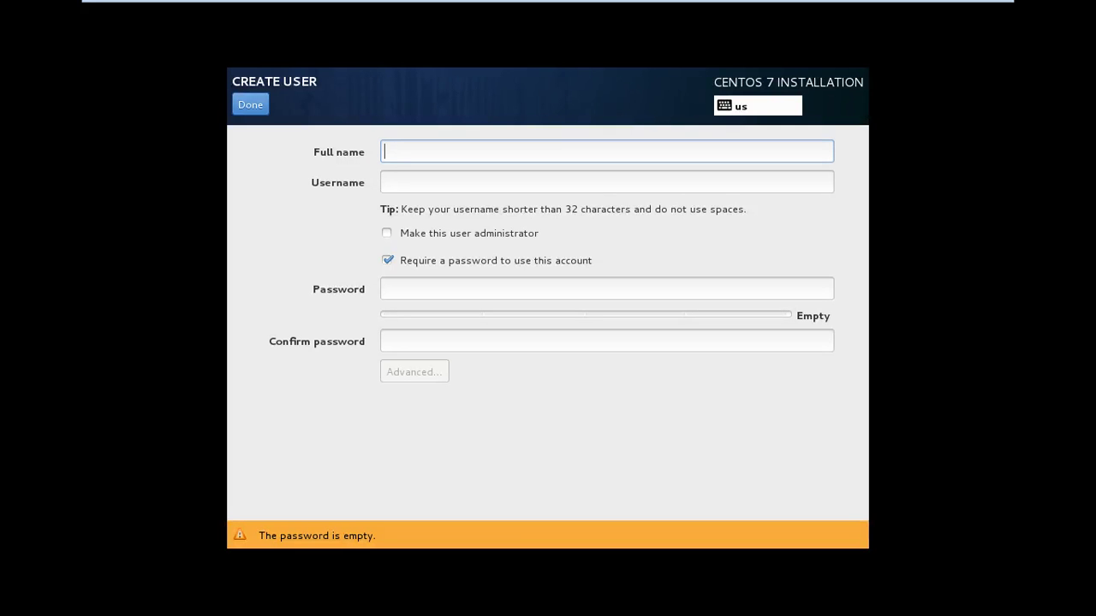
pyautogui.write('jahir')
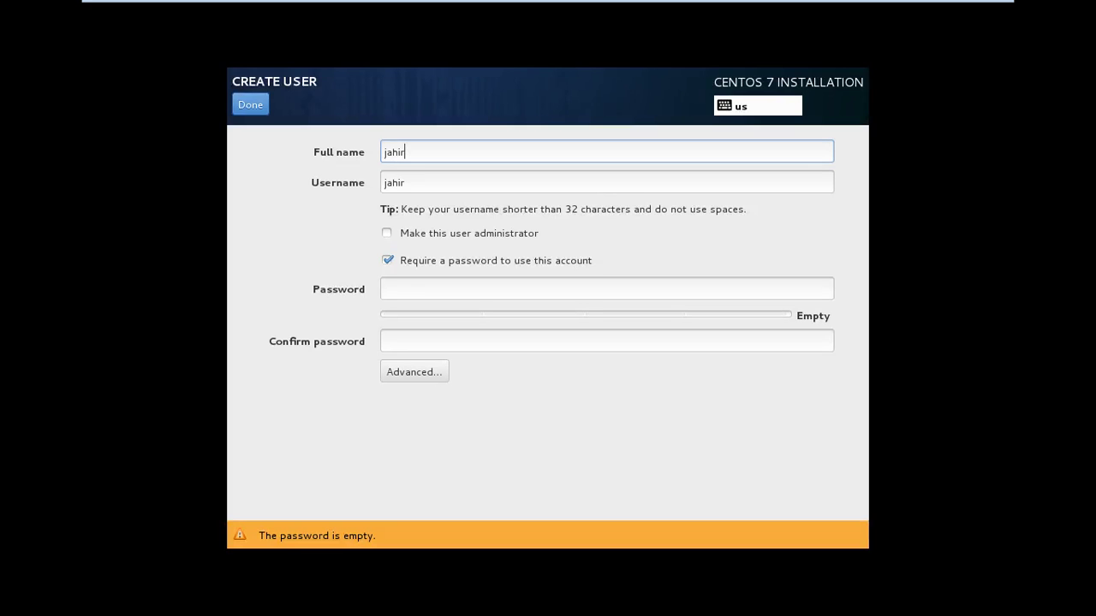
pyautogui.click(606, 289)
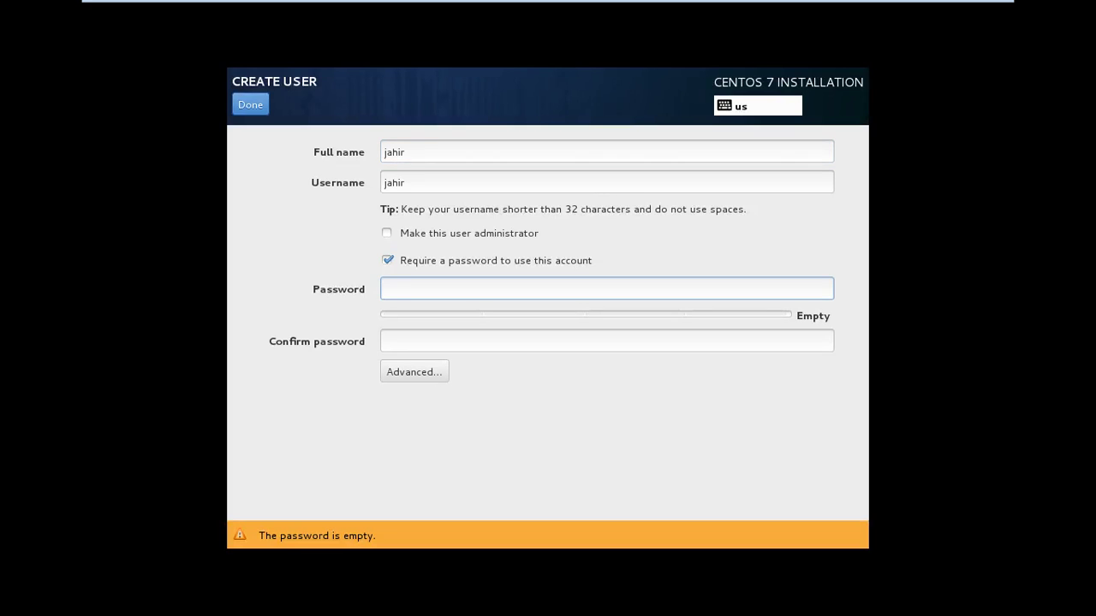
pyautogui.write('••••••')
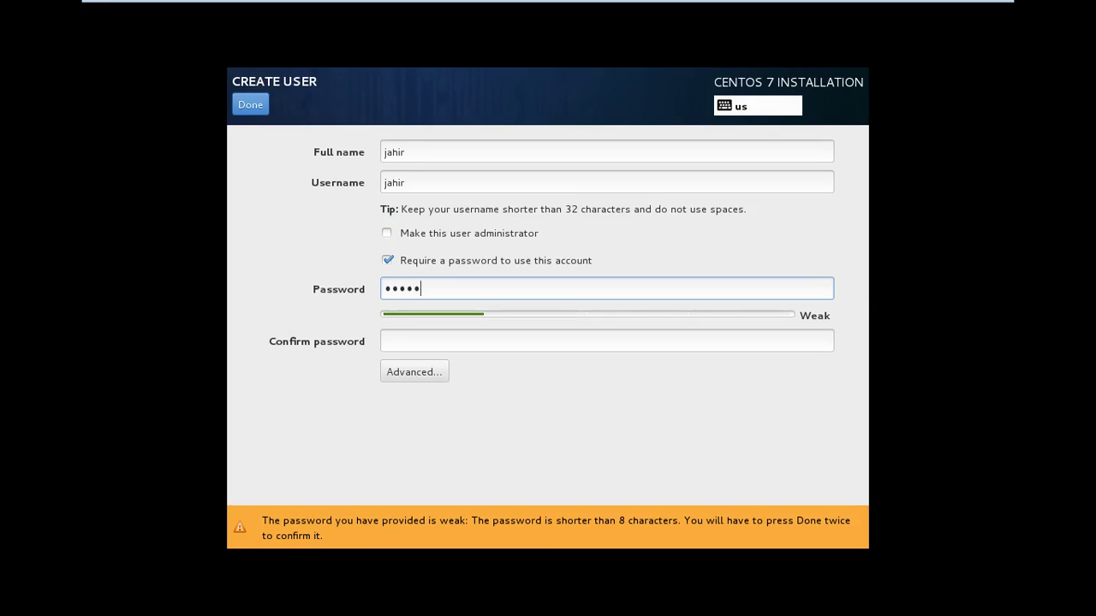
pyautogui.write('••')
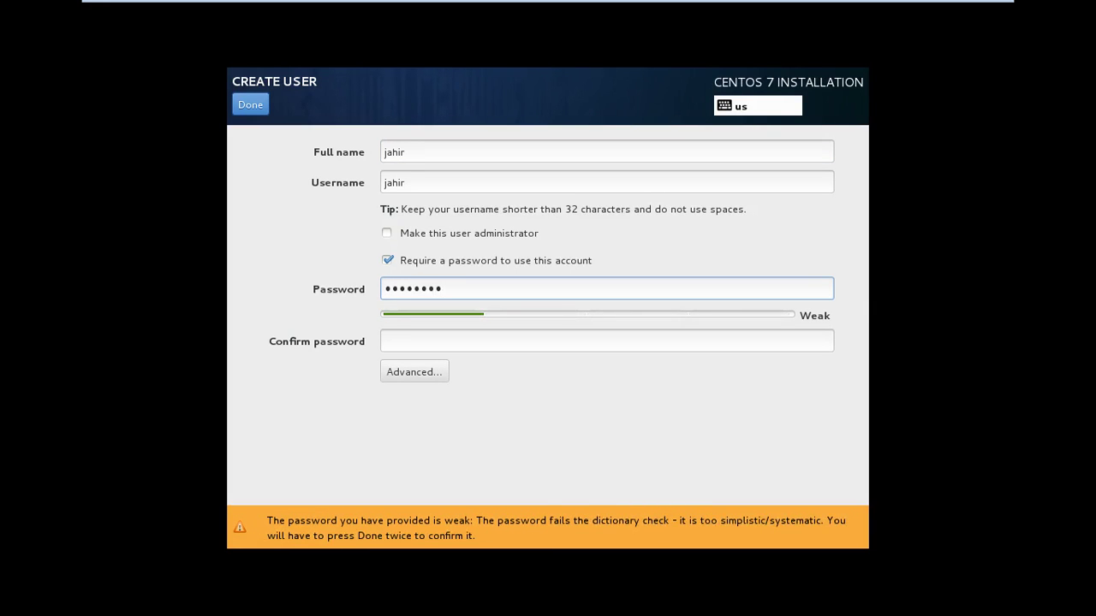
pyautogui.click(606, 340)
pyautogui.write('•••••')
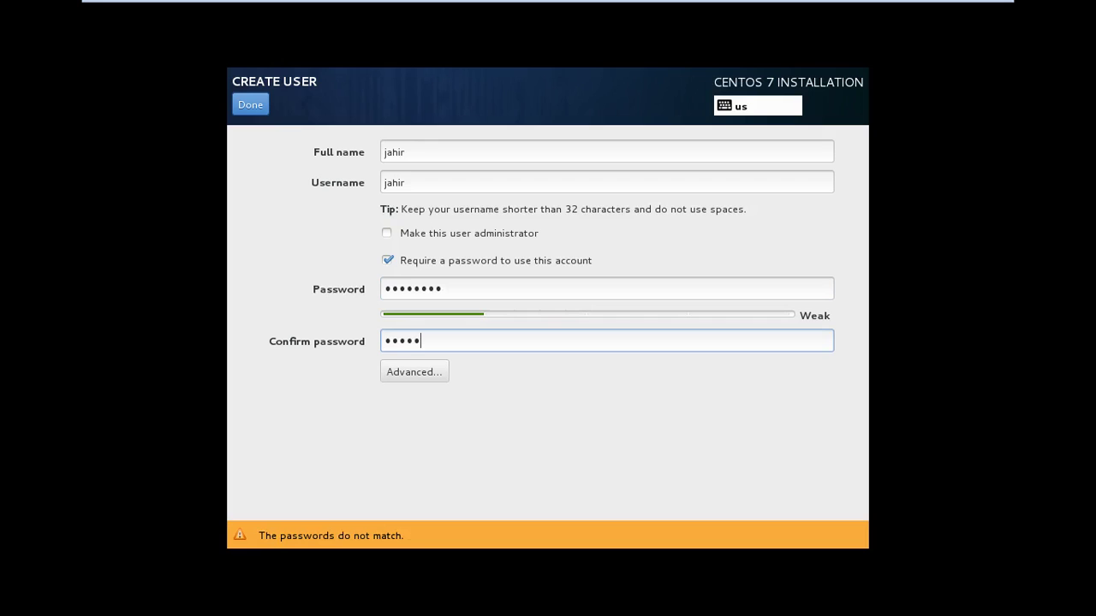
pyautogui.write('•••')
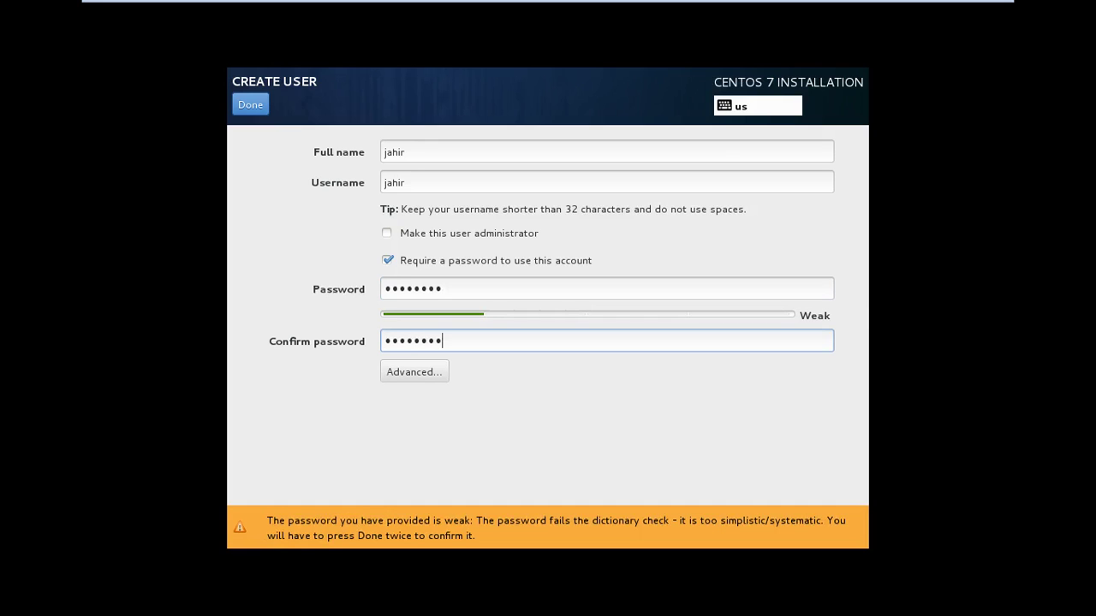
pyautogui.click(250, 104)
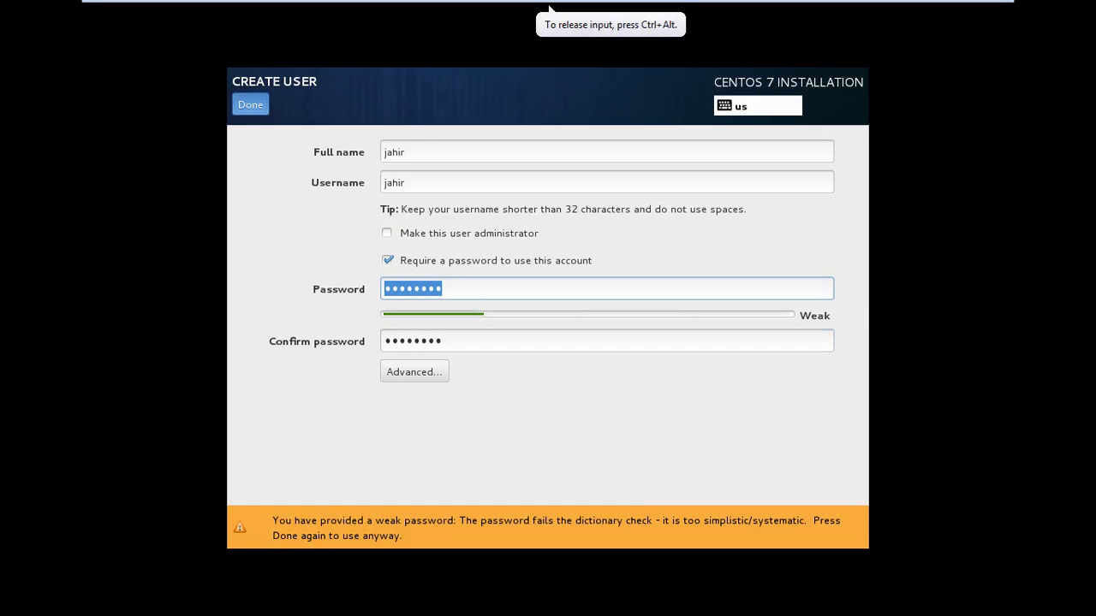
pyautogui.click(250, 104)
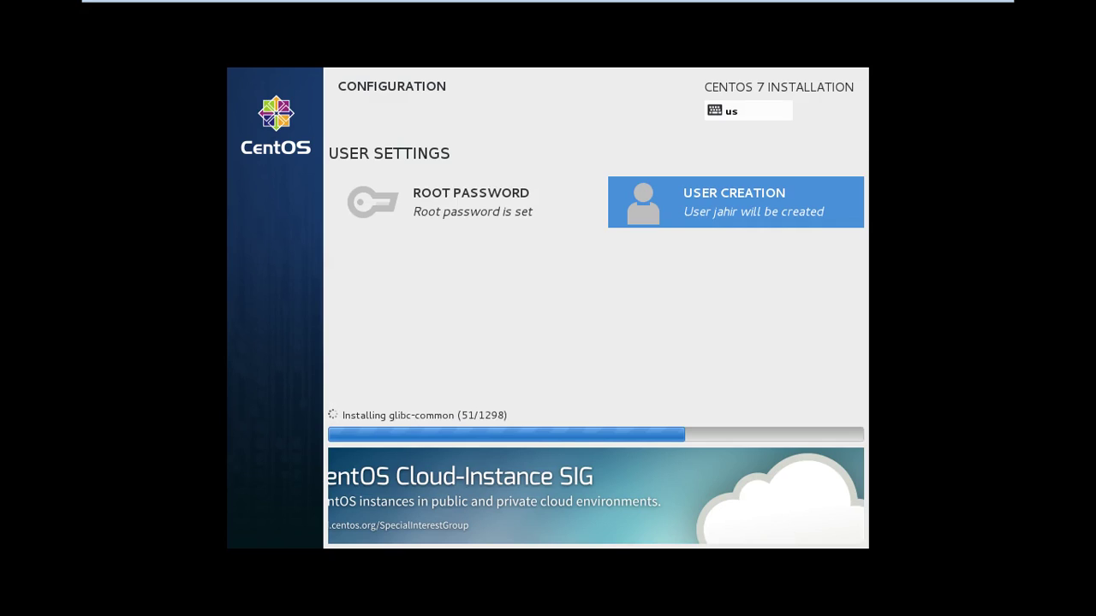
pyautogui.click(549, 9)
pyautogui.click(549, 8)
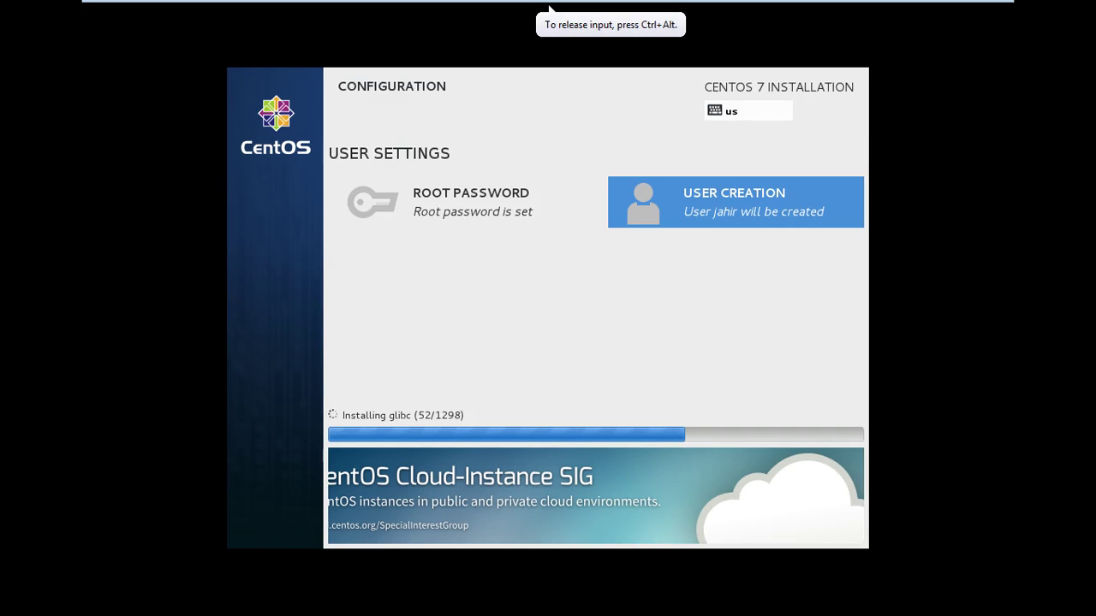
pyautogui.moveTo(549, 8)
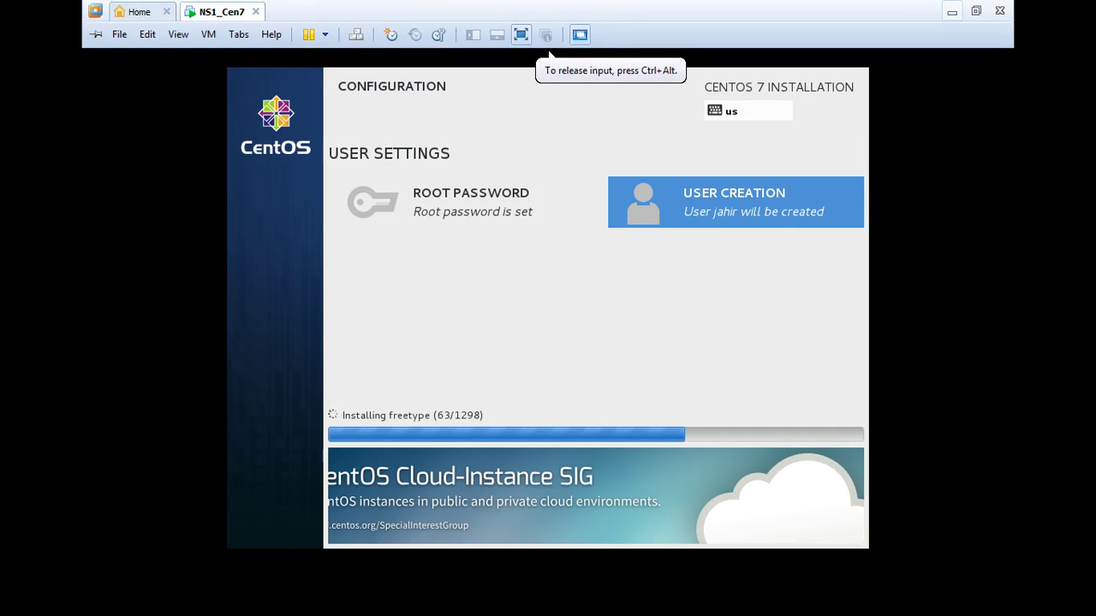
pyautogui.click(951, 11)
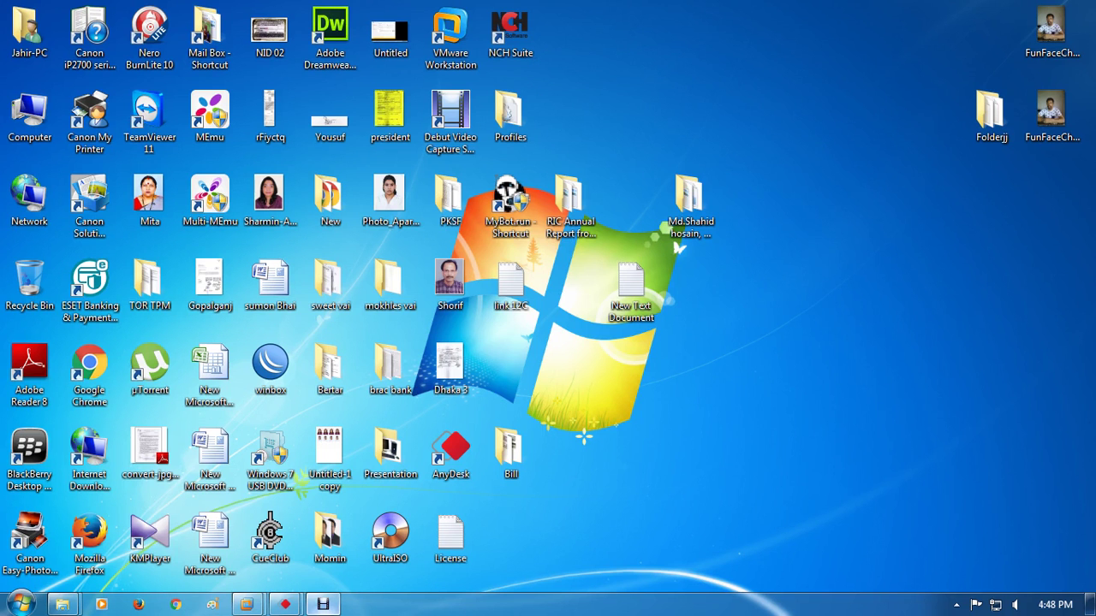
# Check the screen recorder, then return to the NS1_Cen7 virtual machine showing the completed install
pyautogui.click(323, 605)
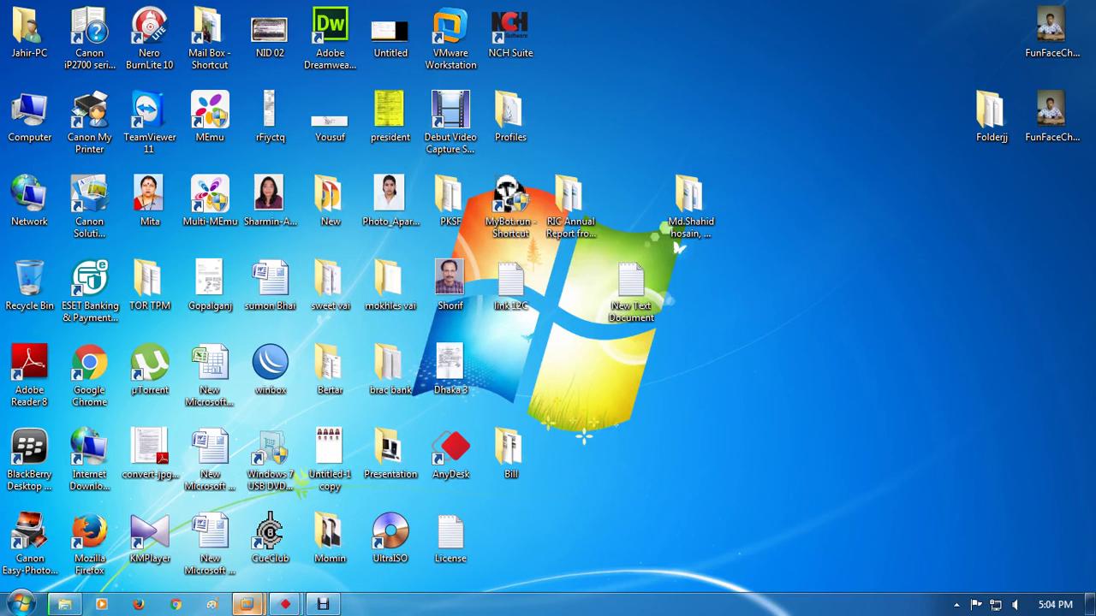
pyautogui.moveTo(247, 604)
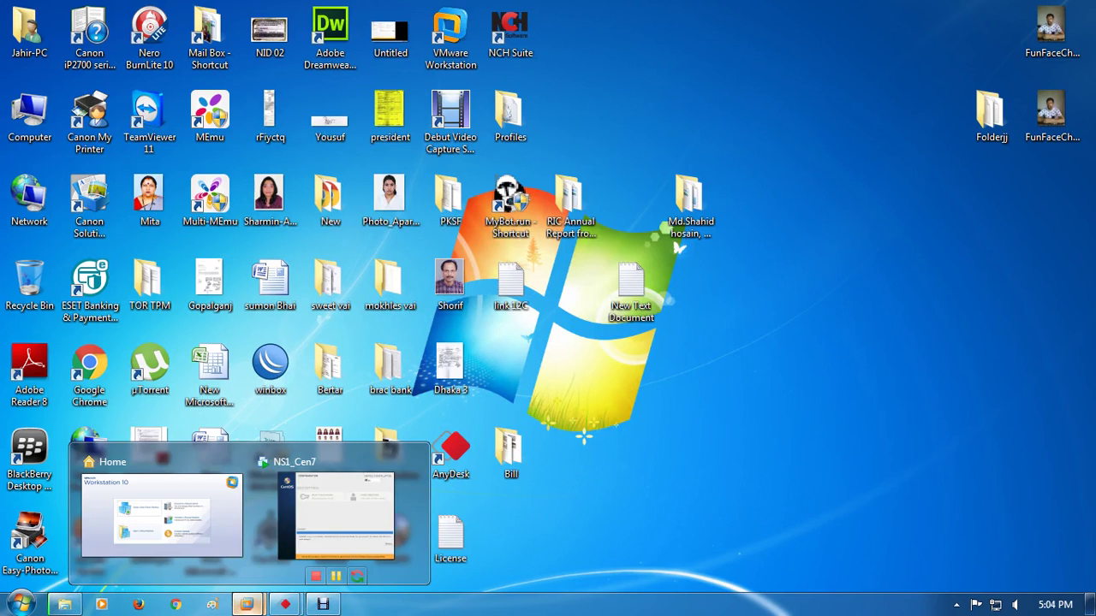
pyautogui.click(353, 497)
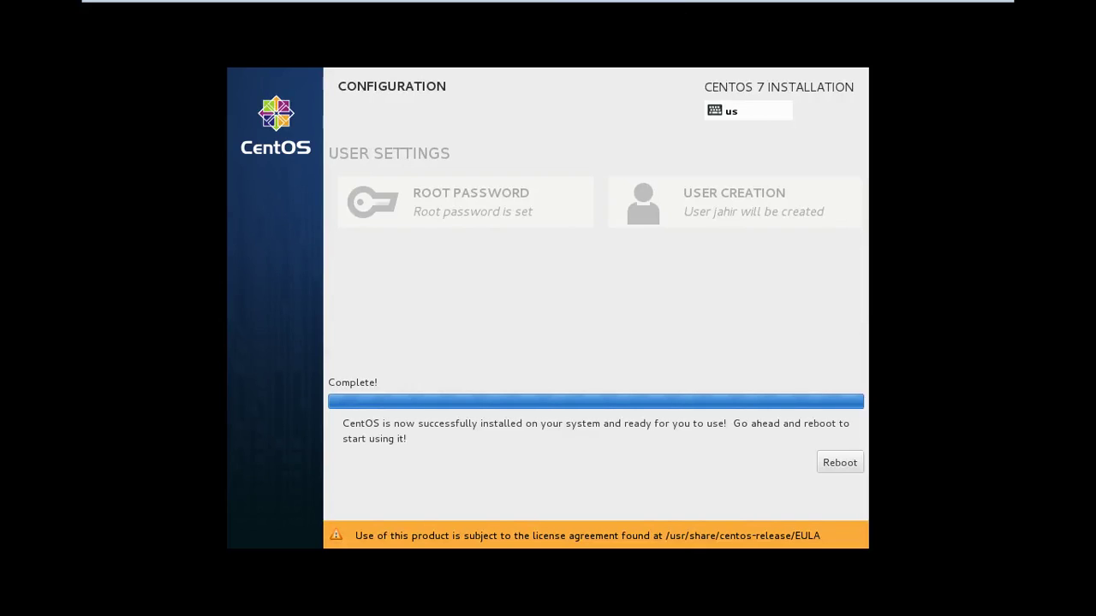
# Reboot the newly installed CentOS 7 guest from the Complete! screen
pyautogui.click(840, 462)
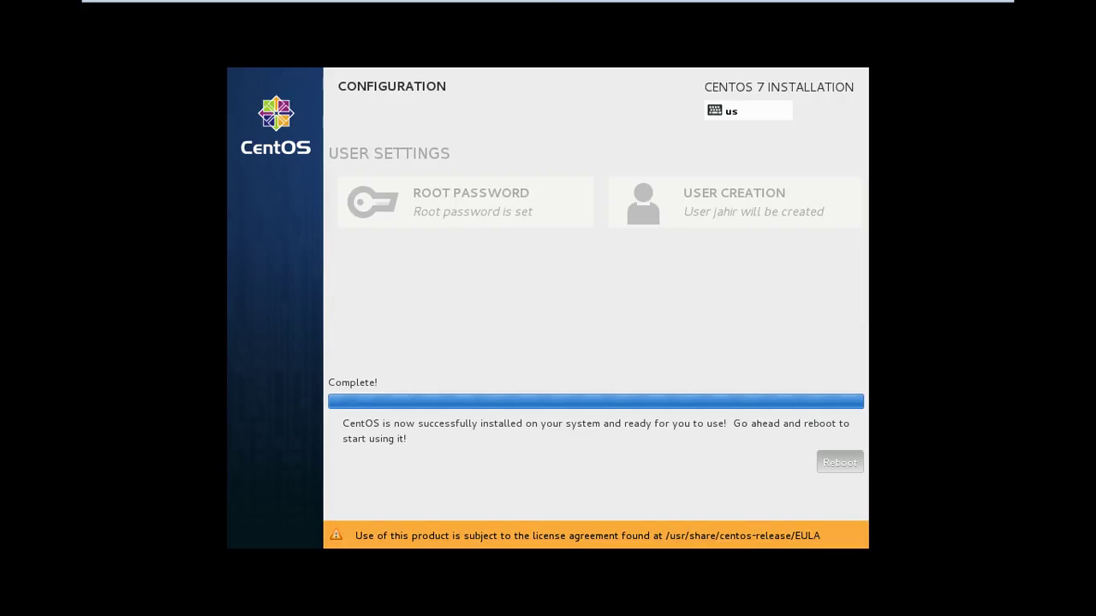